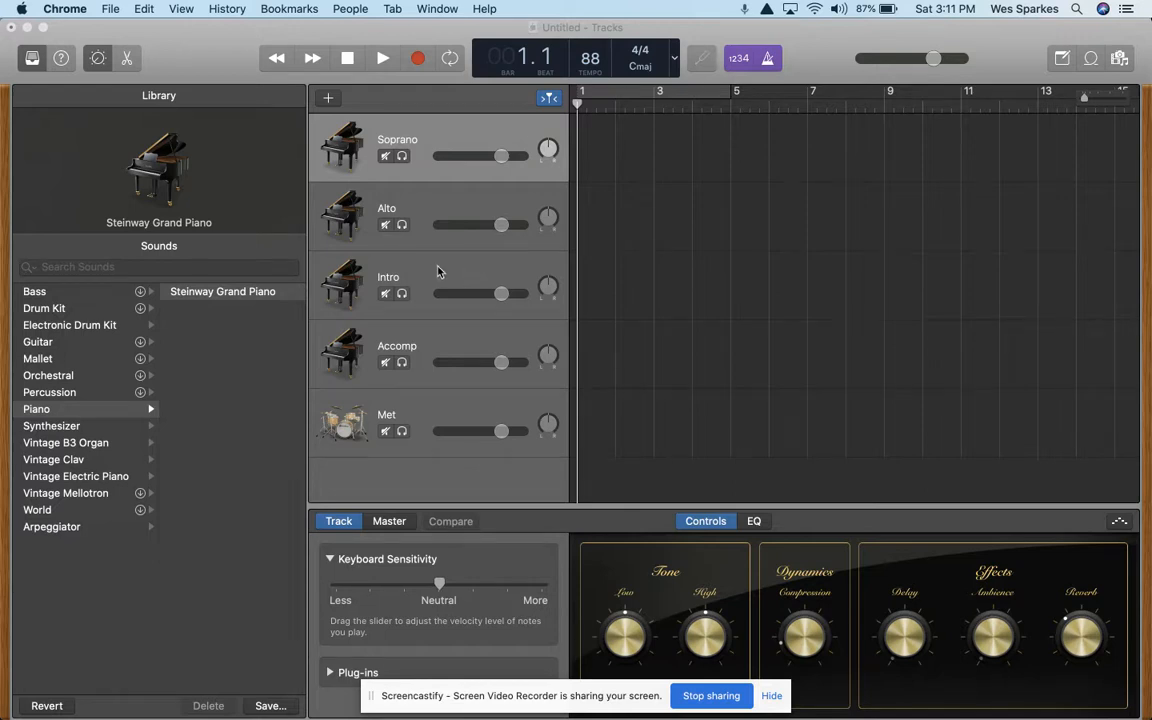
Step: Record the piano introduction on the Intro track from bar 1 and stop during bar 4
left_click(436, 270)
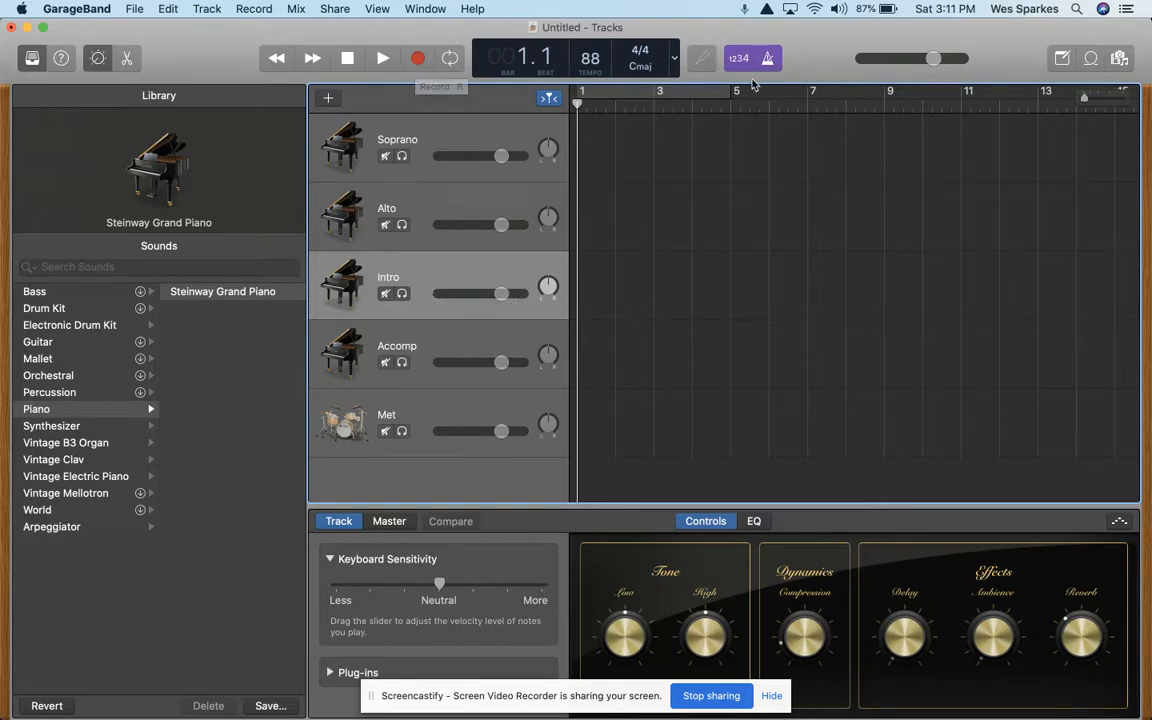
left_click(410, 67)
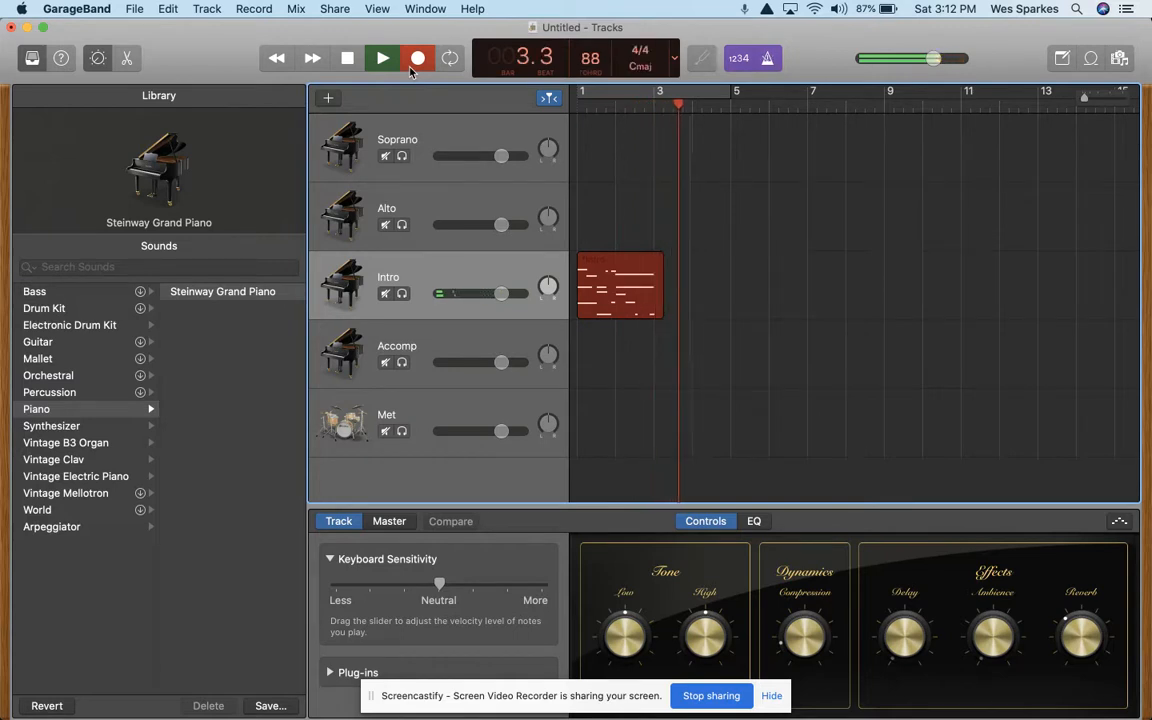
left_click(418, 60)
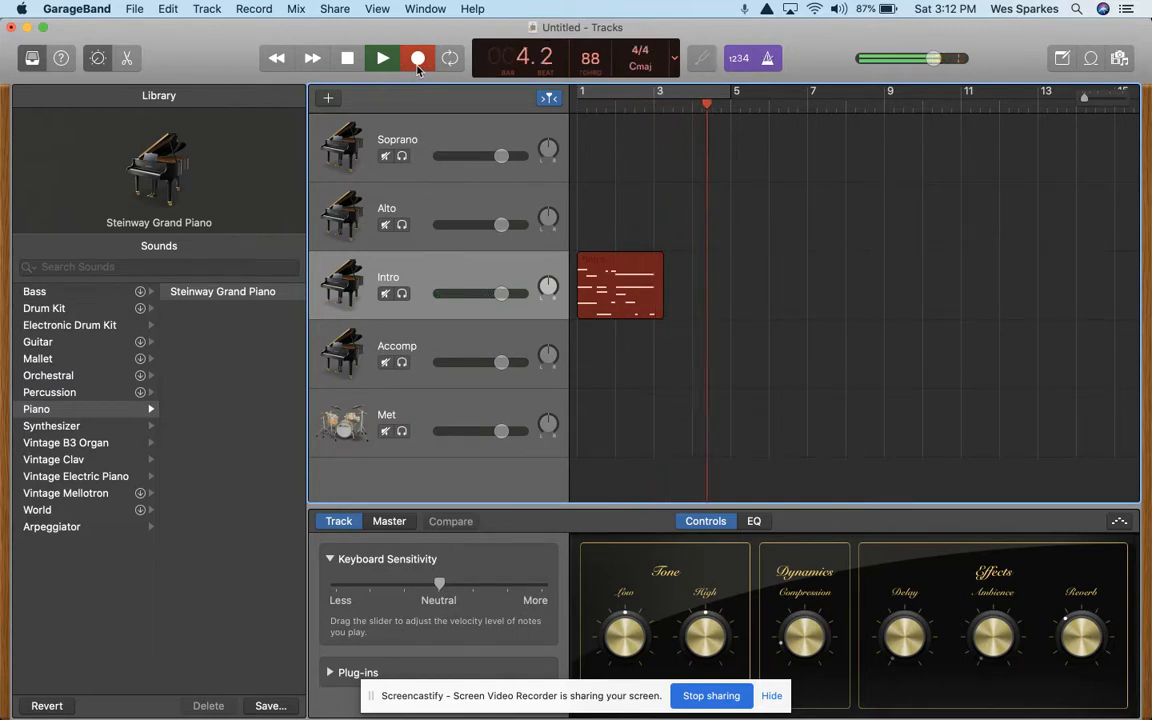
left_click(347, 58)
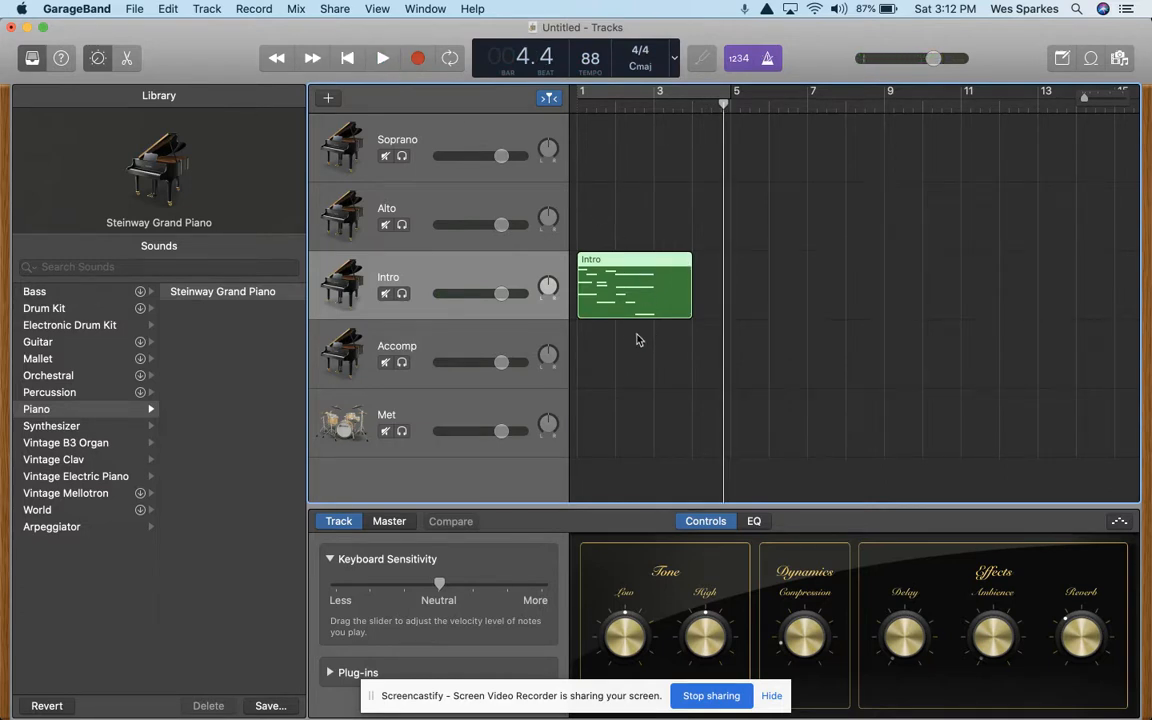
Step: Record the soprano melody on the Soprano track starting at bar 3
left_click(469, 138)
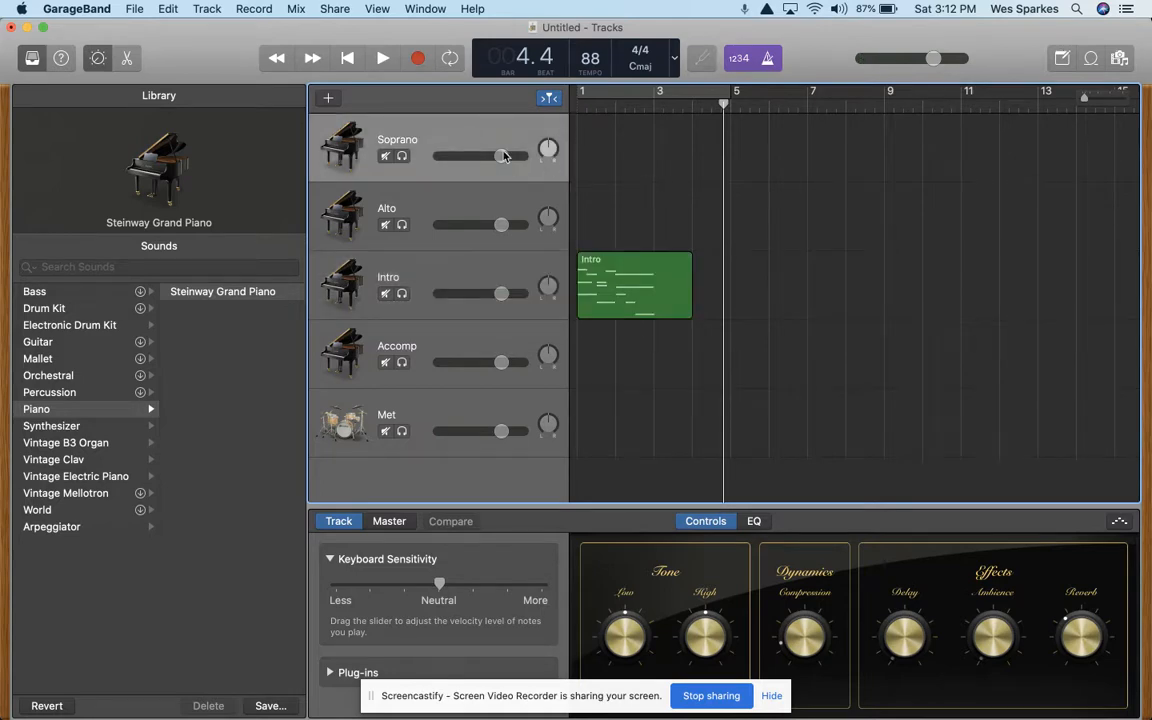
left_click(654, 107)
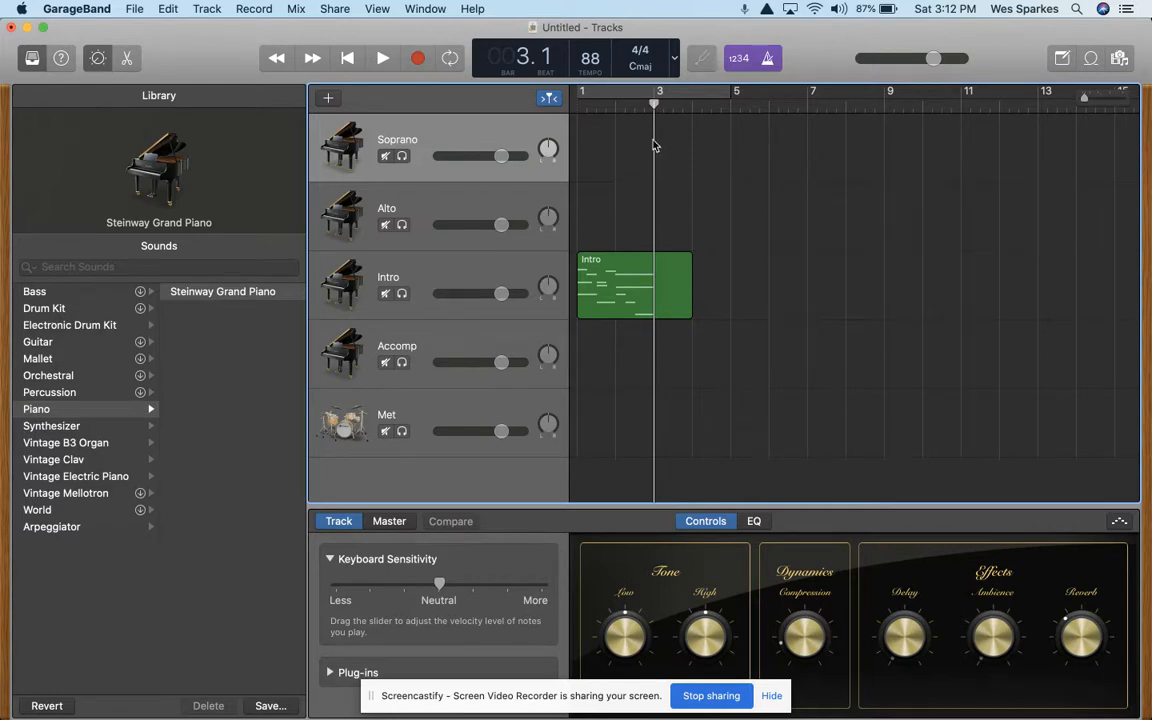
left_click(422, 61)
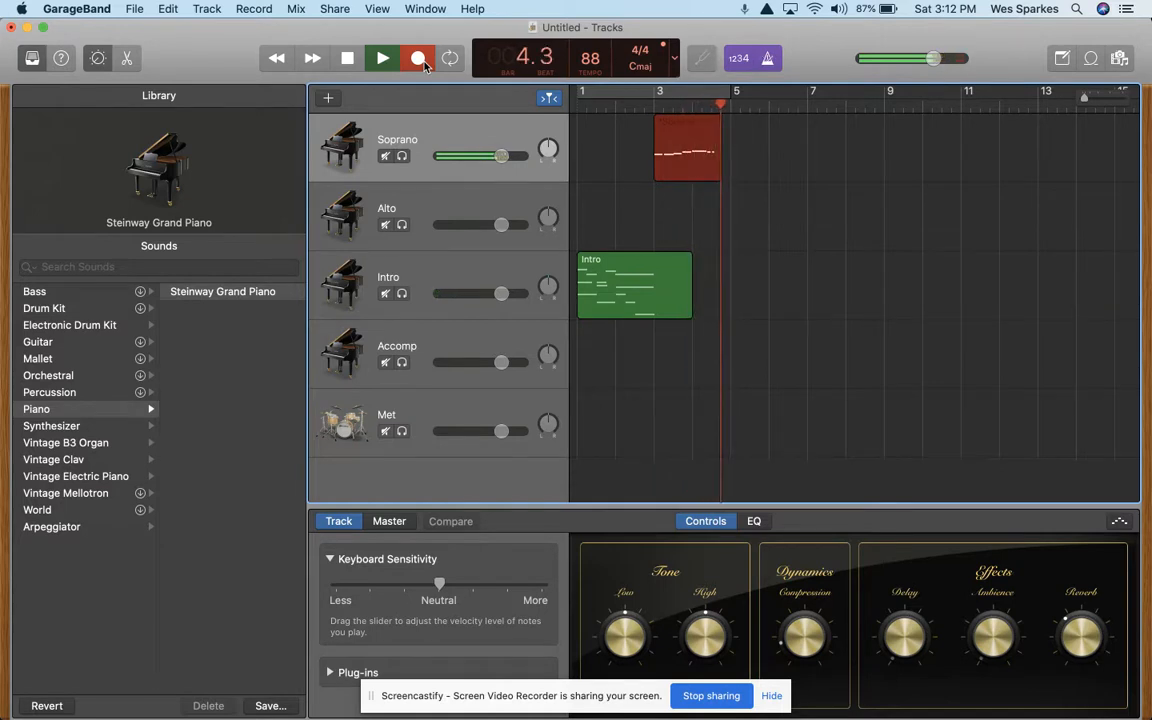
left_click(424, 62)
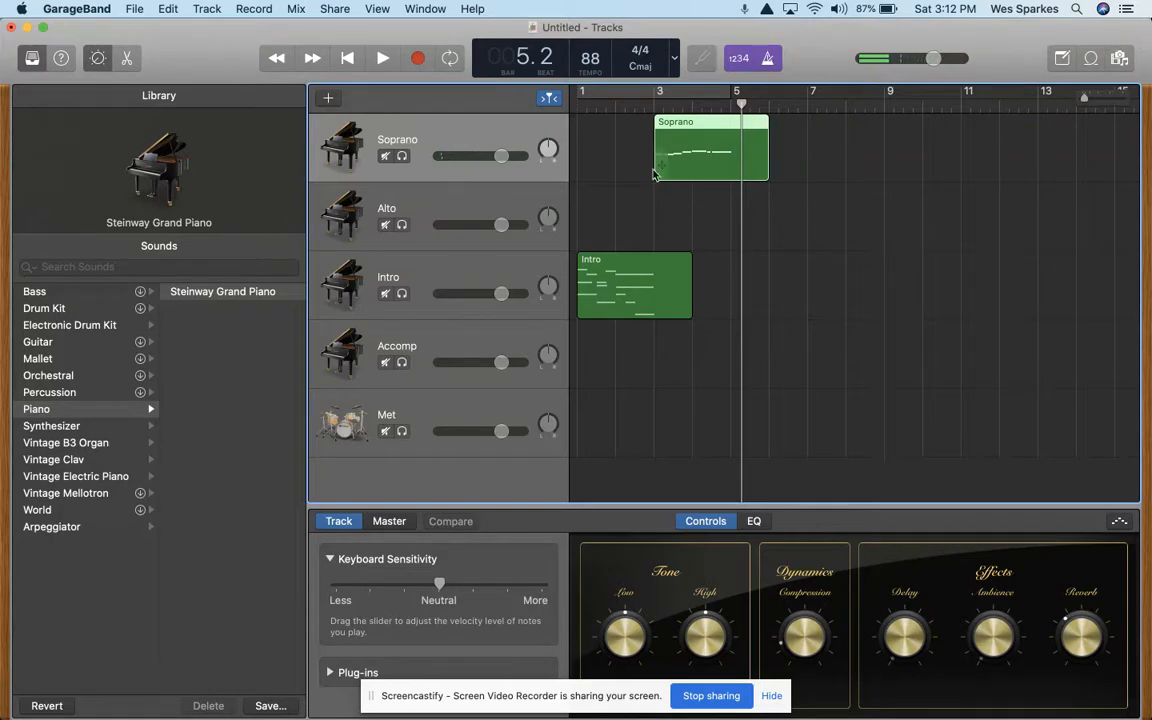
Step: Record the alto part on the Alto track starting at bar 3
left_click(653, 108)
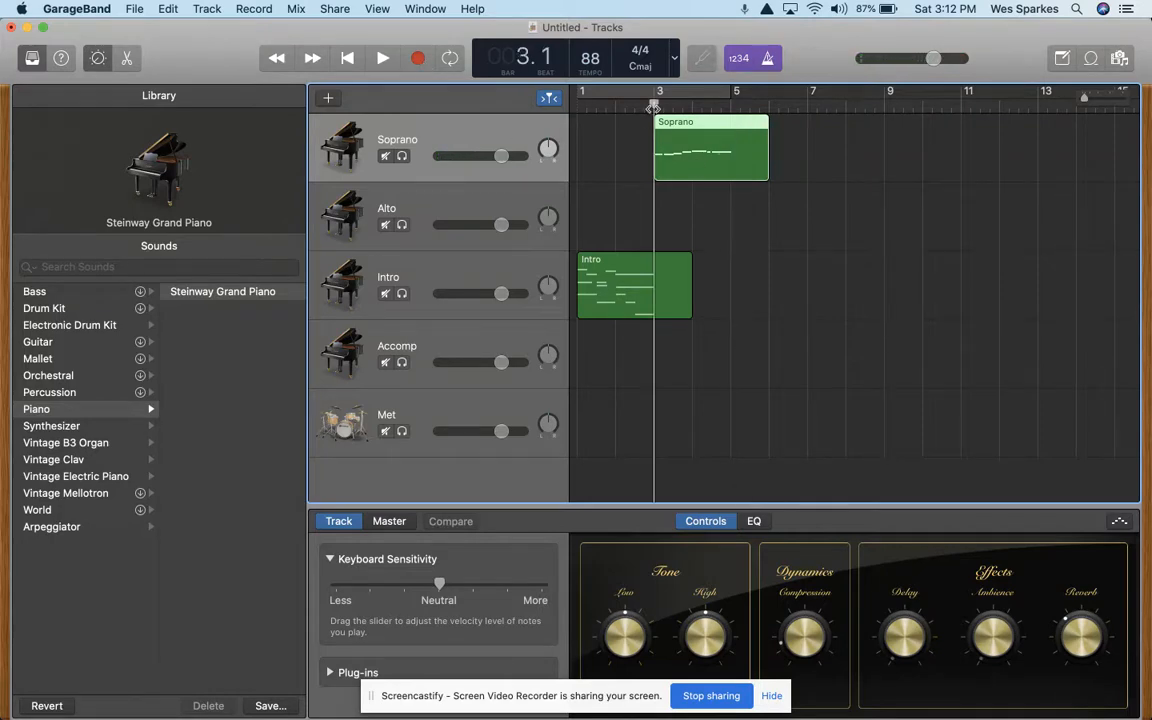
left_click(452, 205)
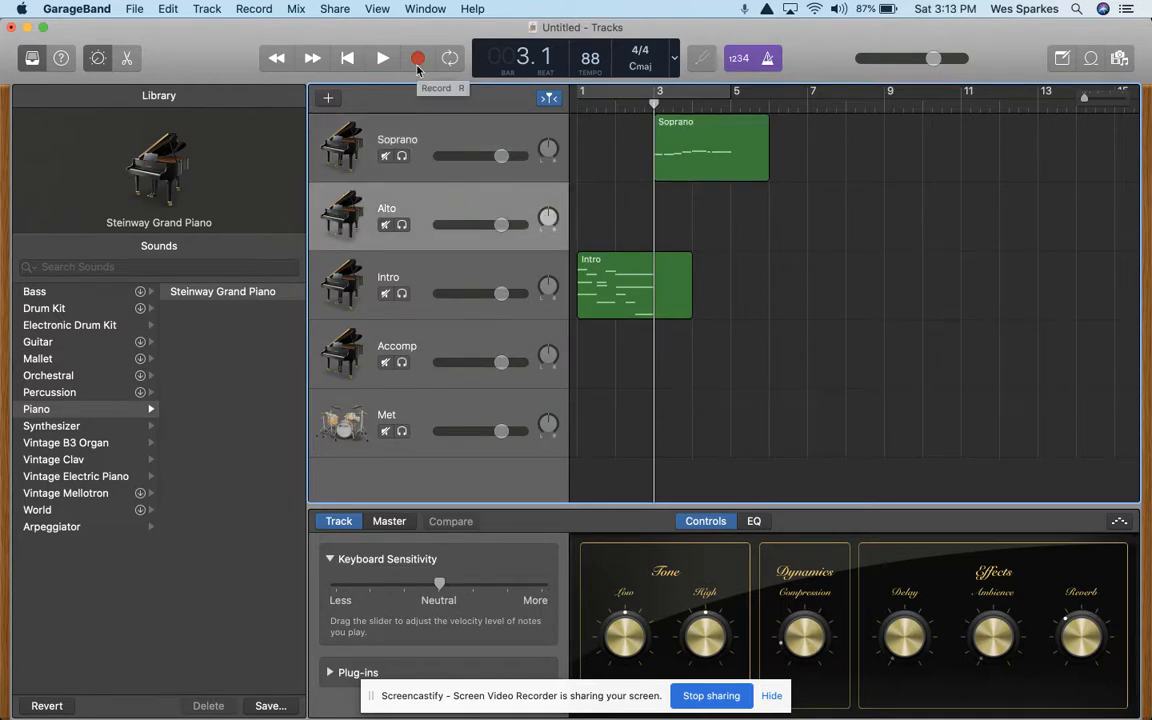
left_click(418, 60)
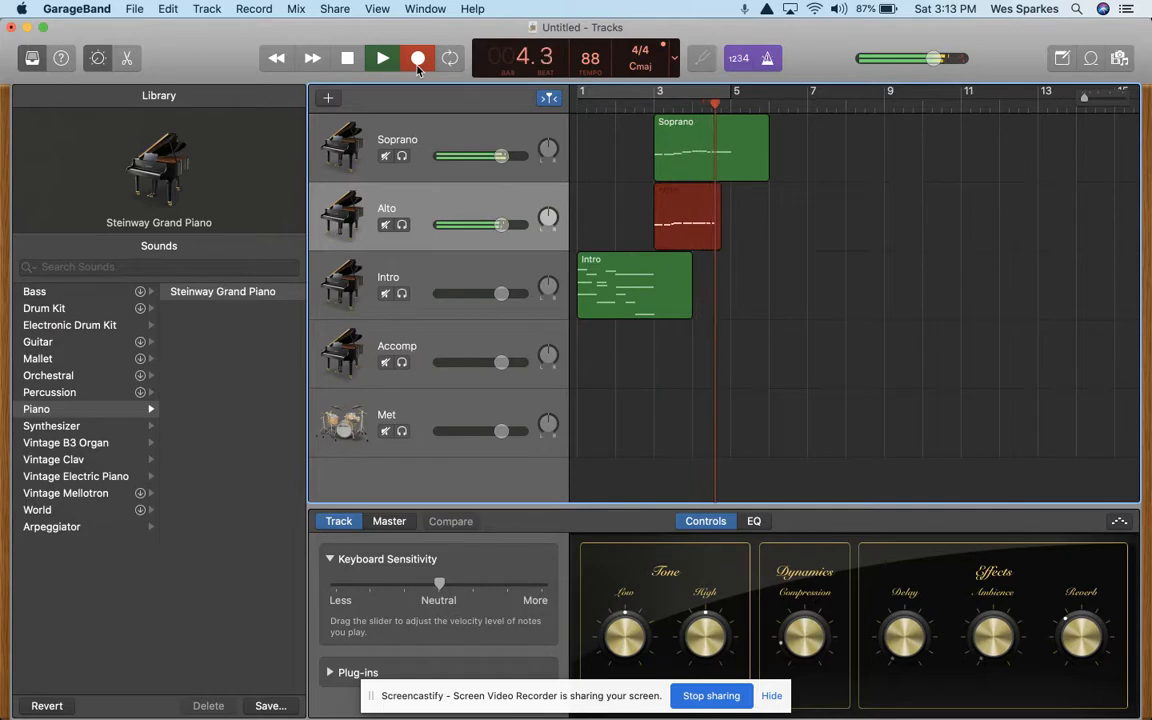
key("space")
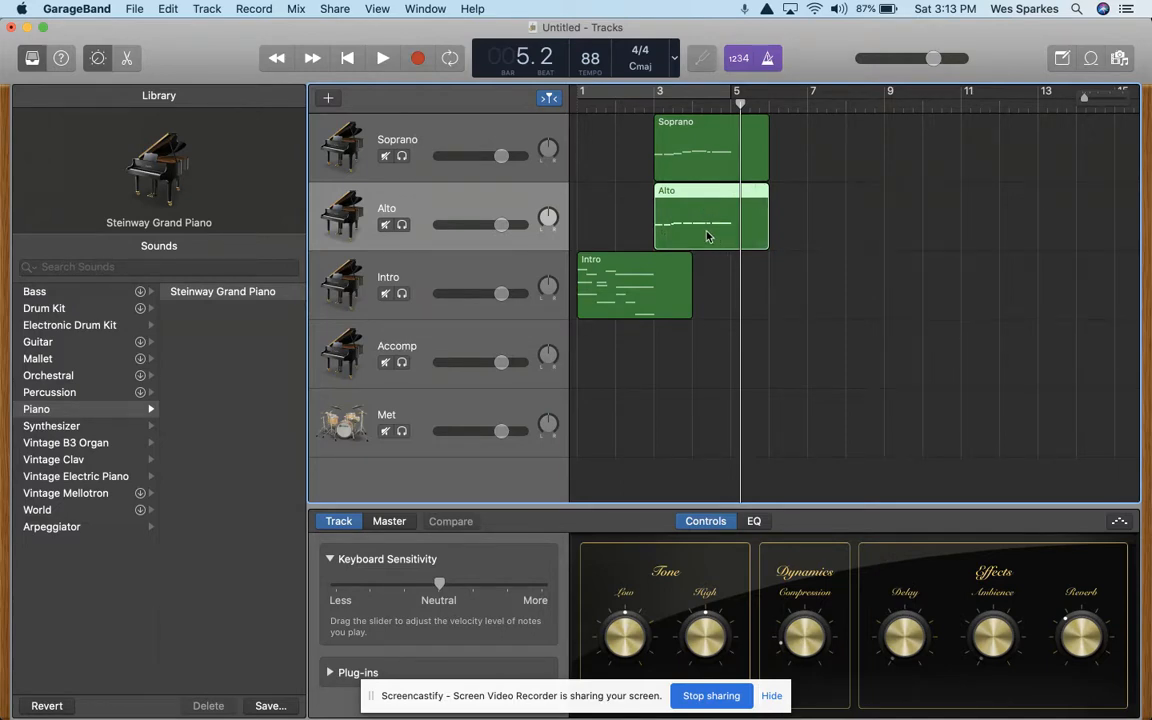
Step: Open the Alto region in the note editor and nudge its last long D3 note slightly earlier to end at bar 5
left_click(127, 62)
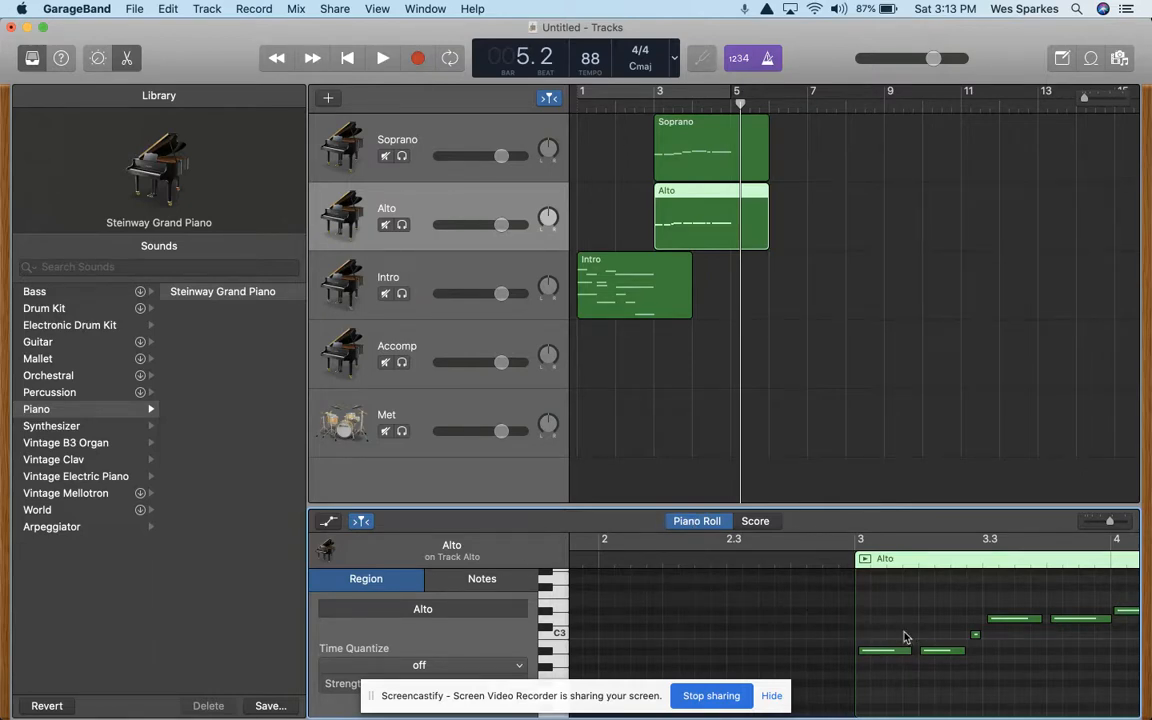
scroll(795, 633, "right", 10)
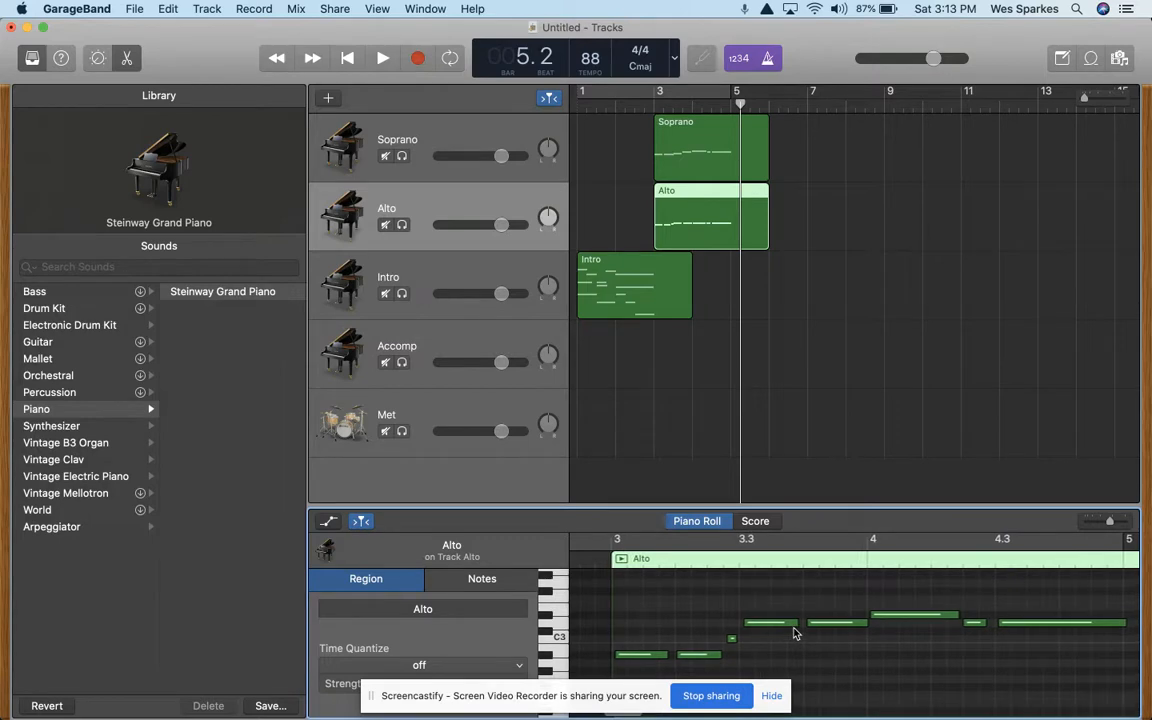
scroll(795, 633, "right", 3)
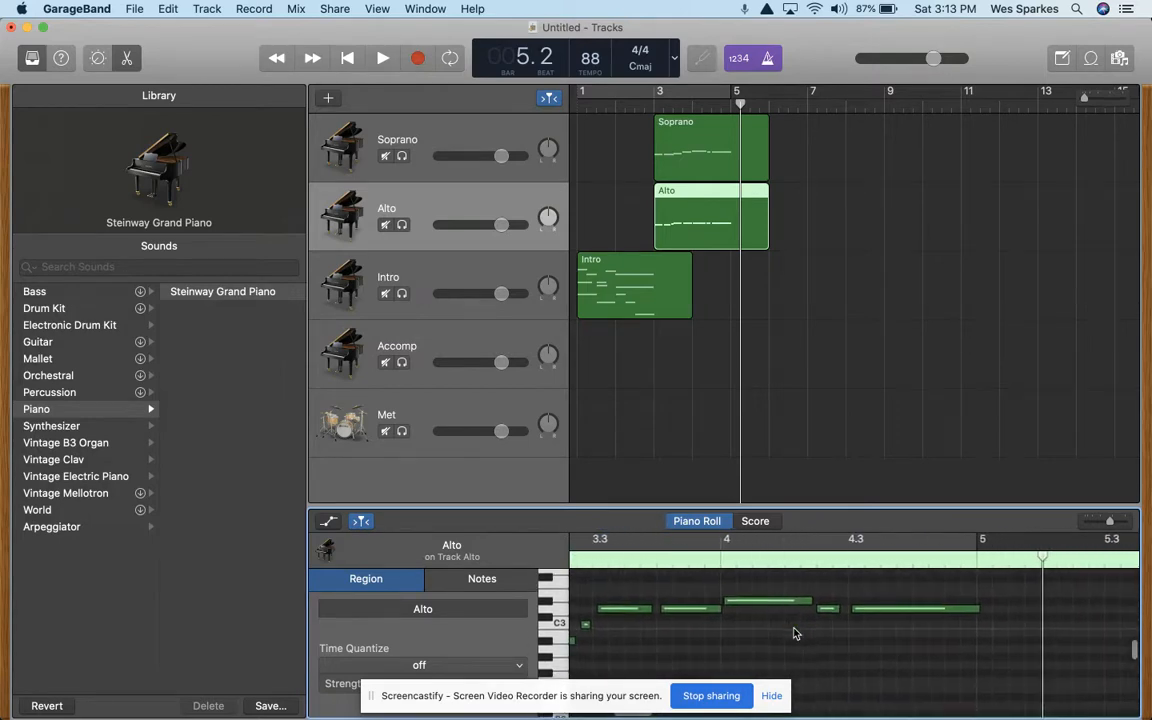
left_click(873, 628)
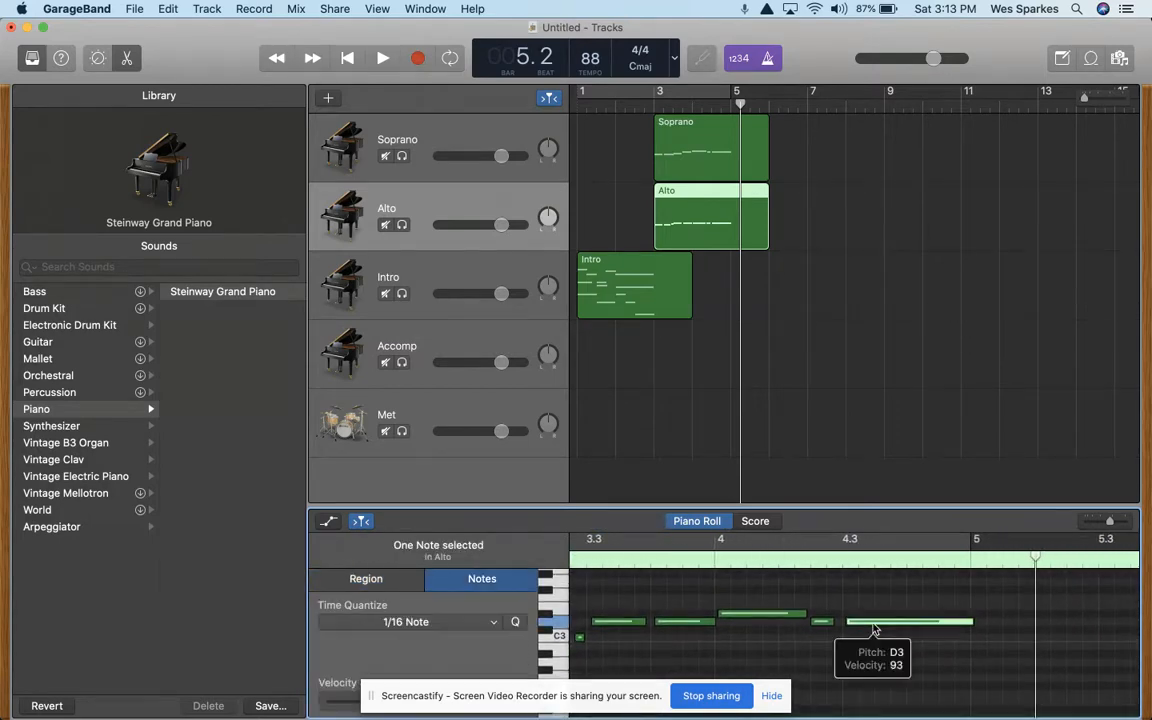
mouse_move(873, 628)
left_mouse_down()
mouse_move(938, 628)
mouse_move(878, 626)
left_mouse_up()
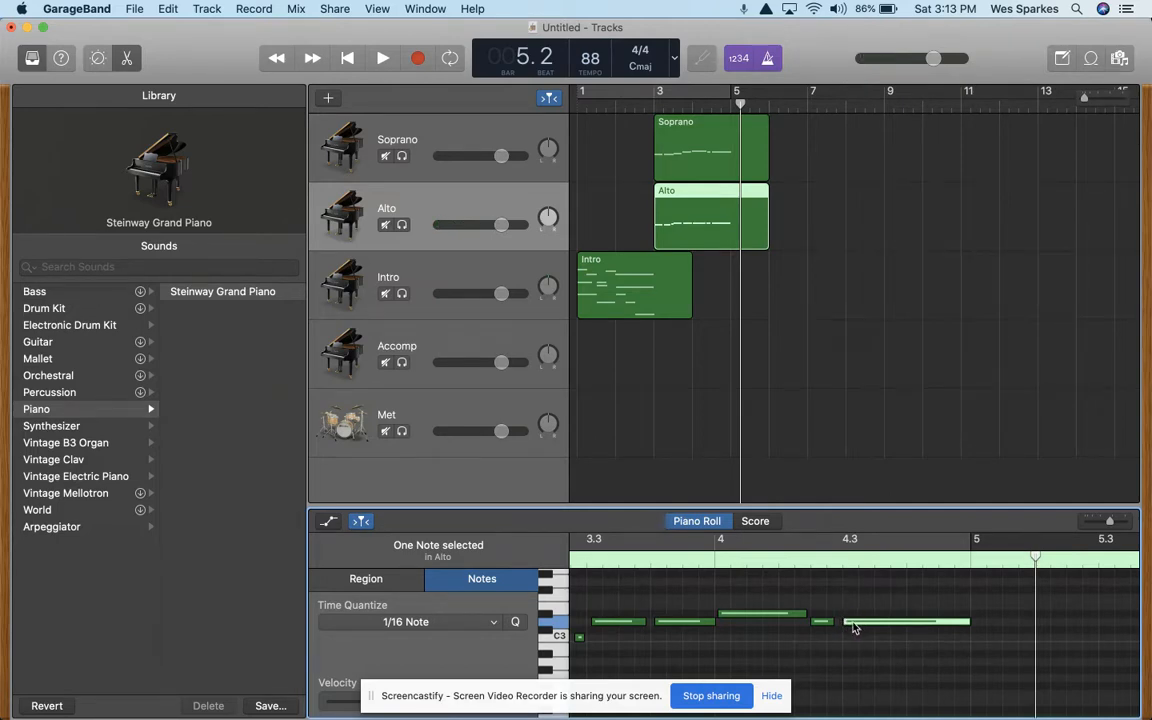
left_click(855, 627)
Step: Play the arrangement from bar 1 through bar 5 to check the recorded parts together
left_click(347, 60)
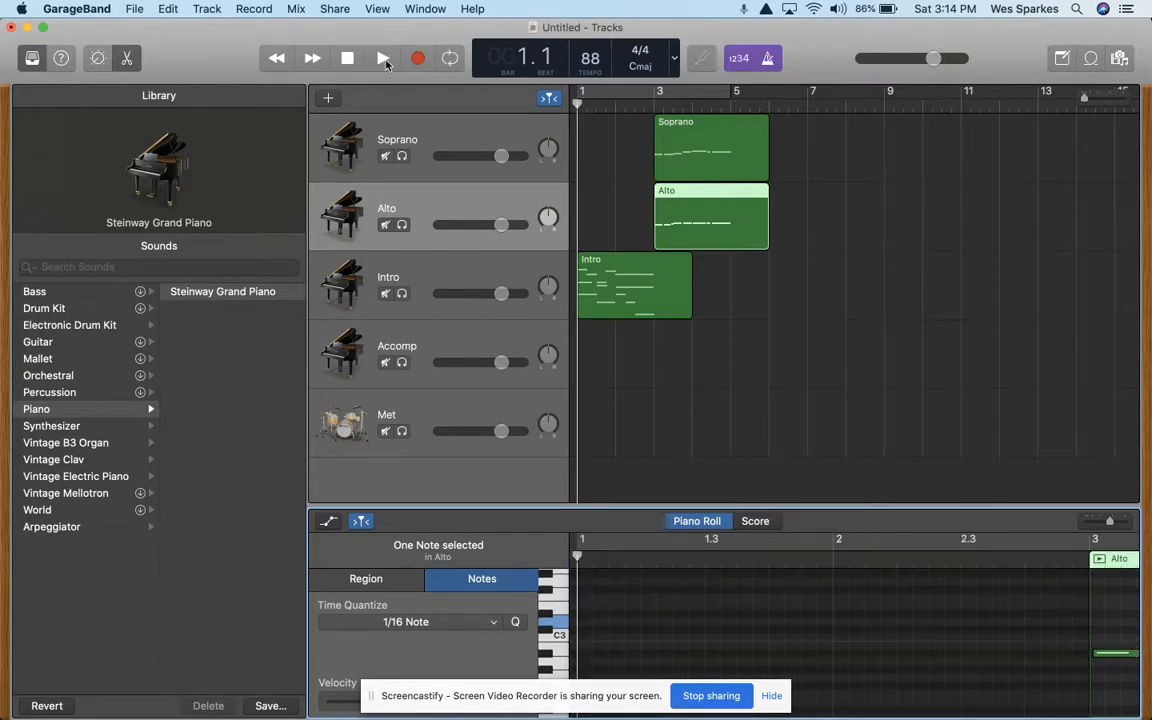
left_click(383, 59)
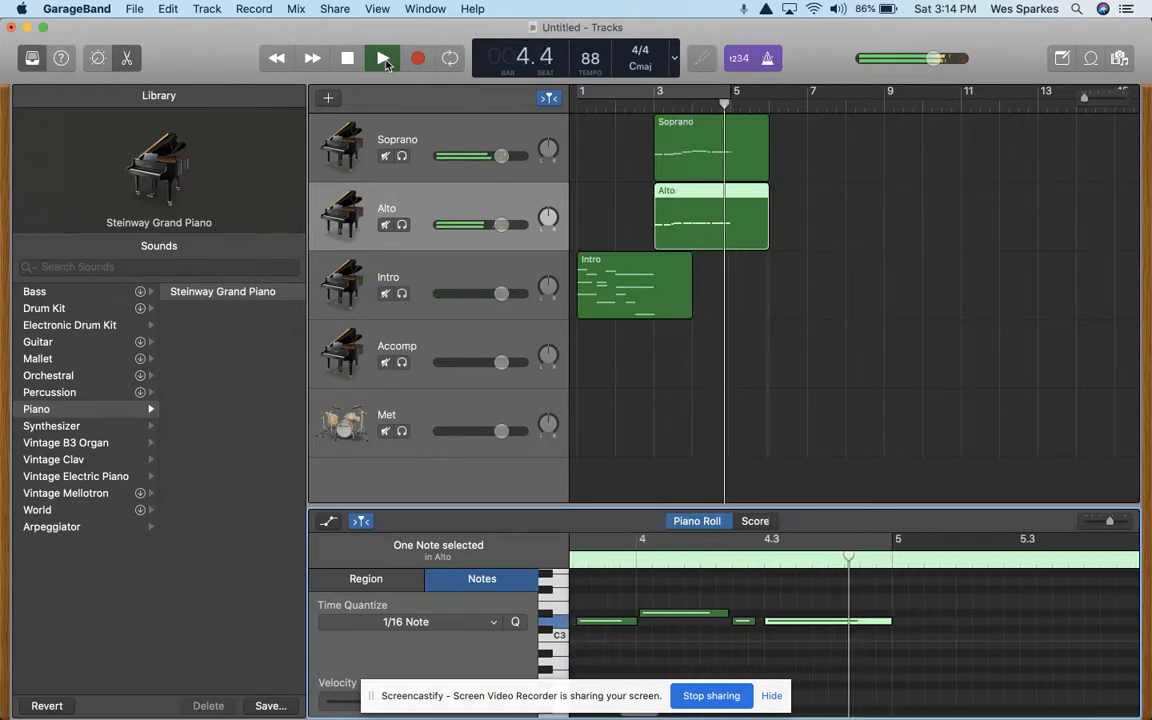
left_click(386, 62)
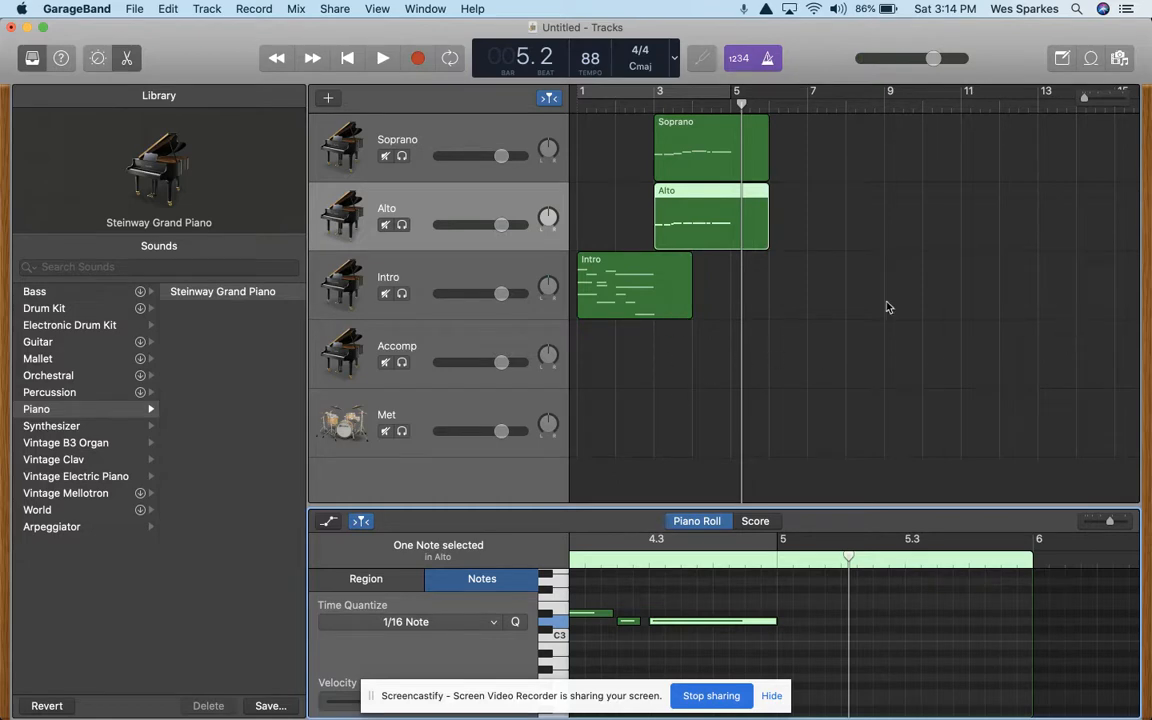
Step: Record one bar of four drum beats on the Met track from bar 1
left_click(437, 335)
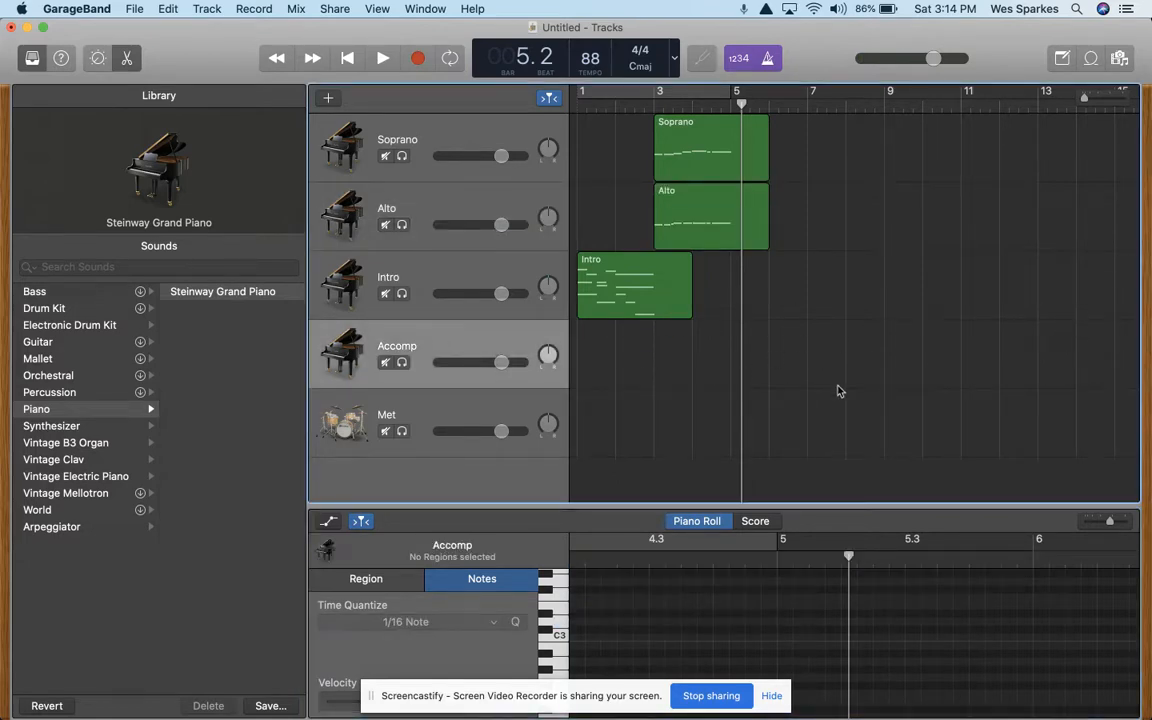
left_click(418, 412)
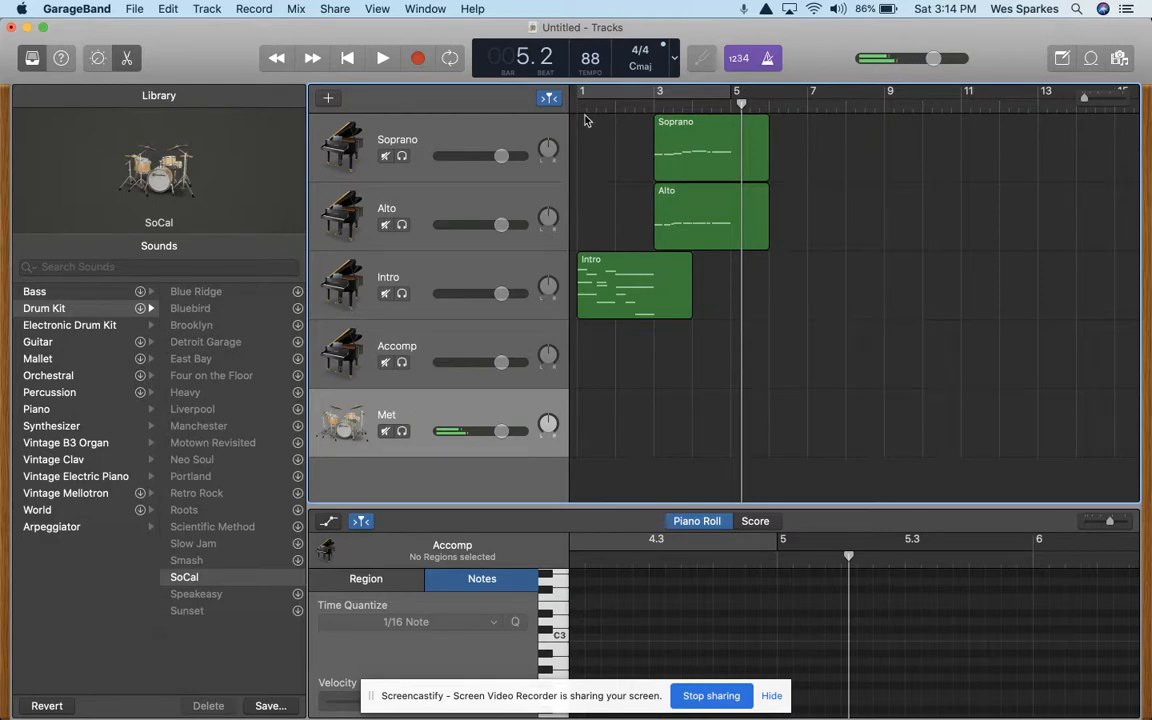
left_click(347, 58)
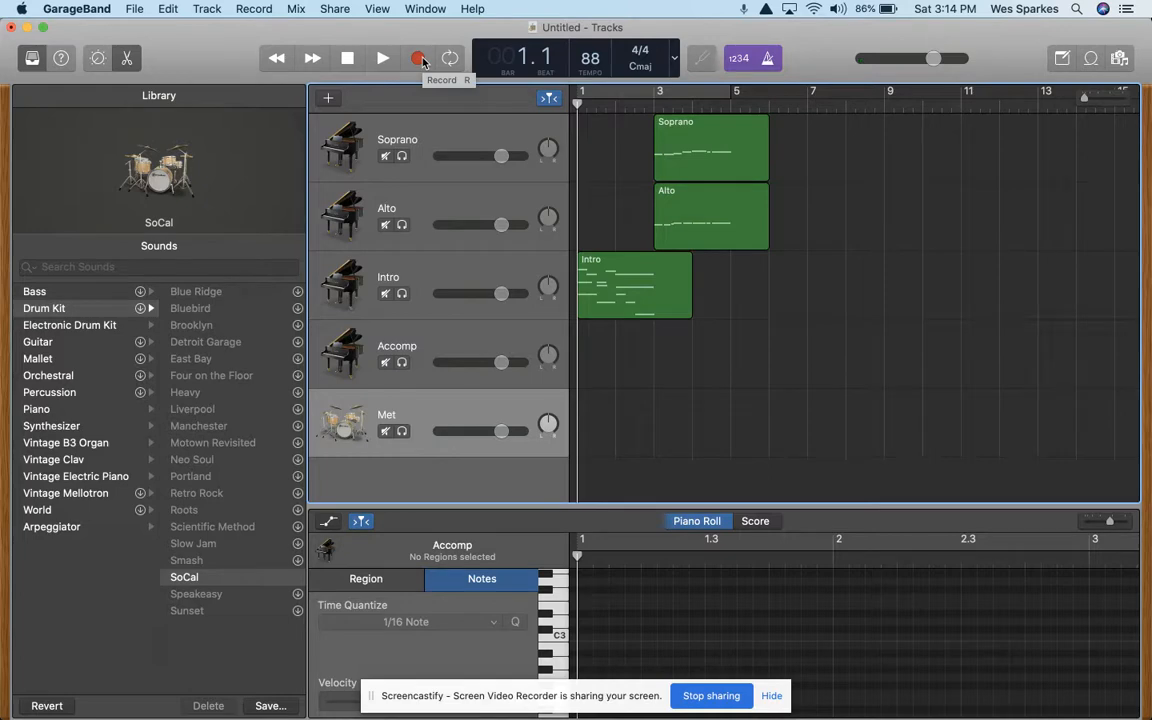
left_click(418, 58)
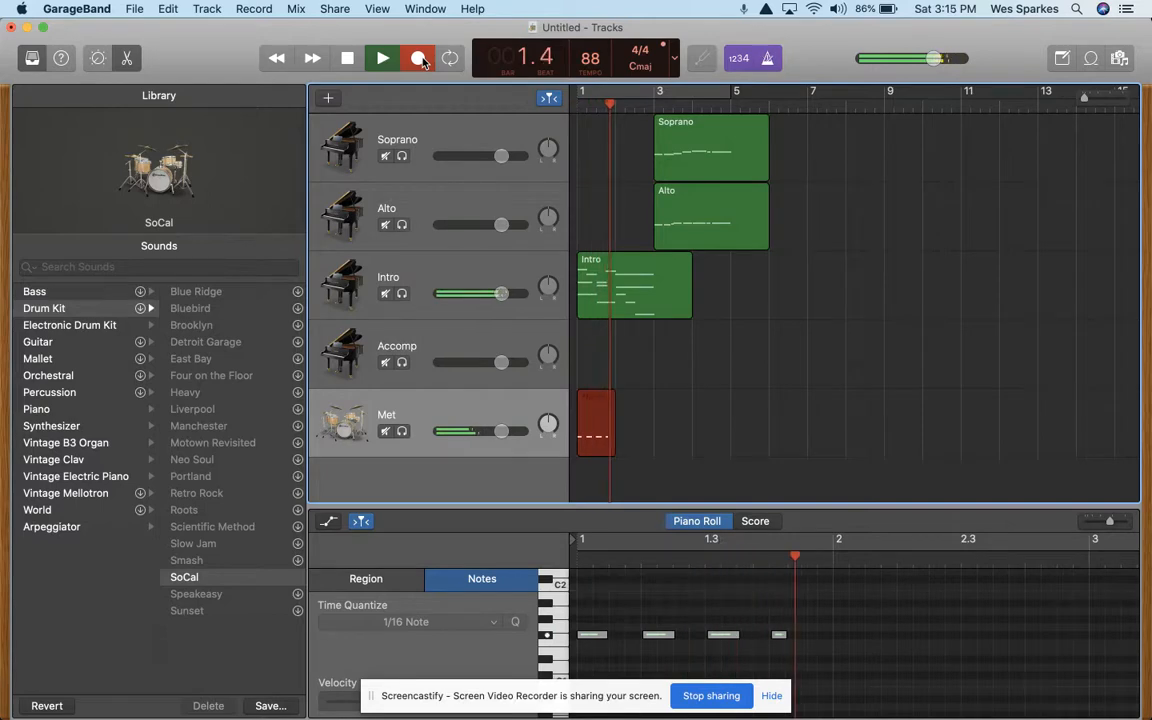
left_click(423, 62)
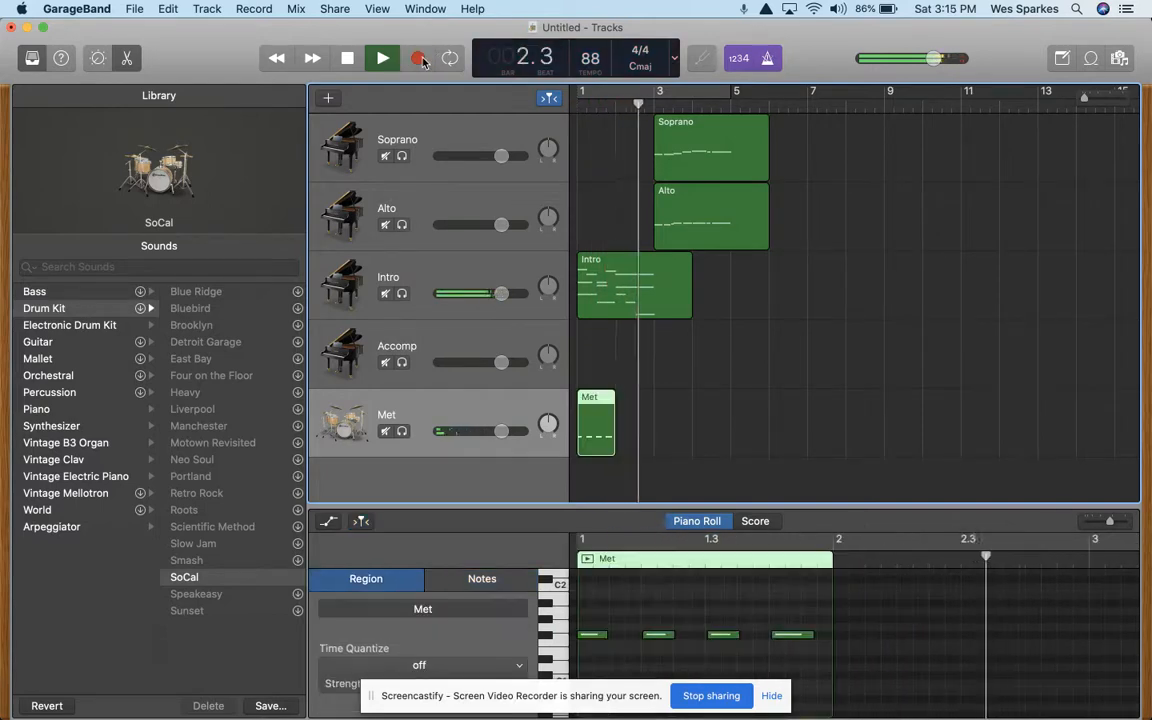
key("space")
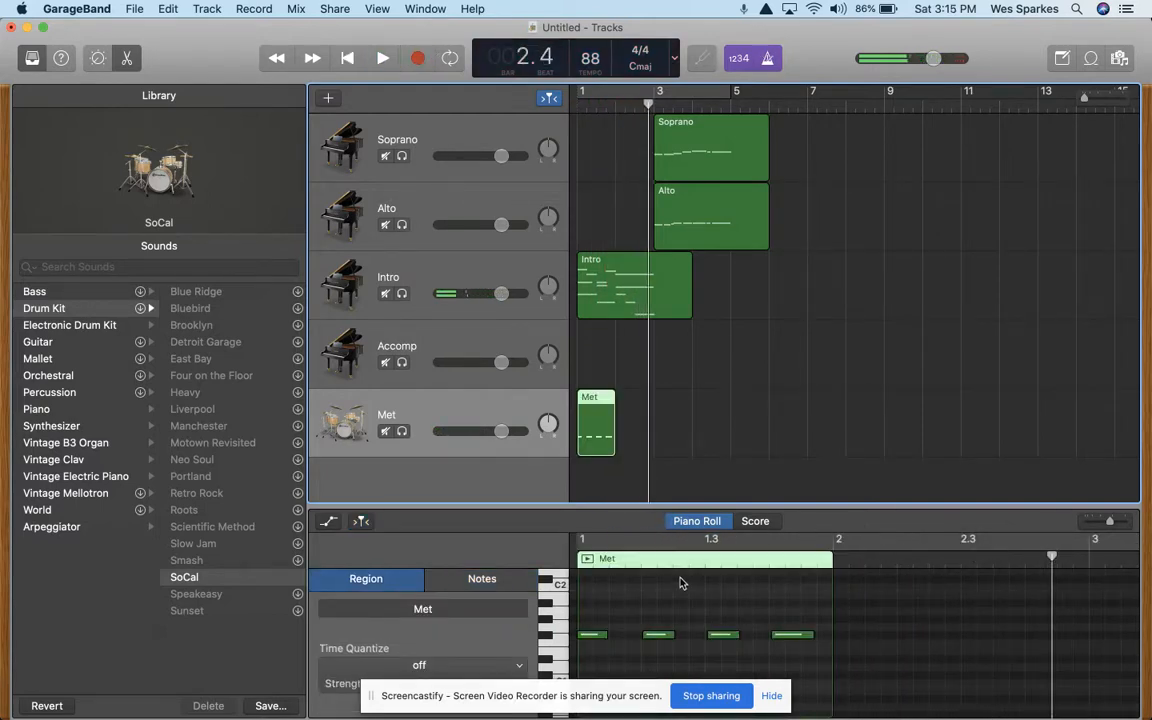
Step: Nudge the drum notes in the Met region slightly earlier to line up with their beats
left_click(657, 636)
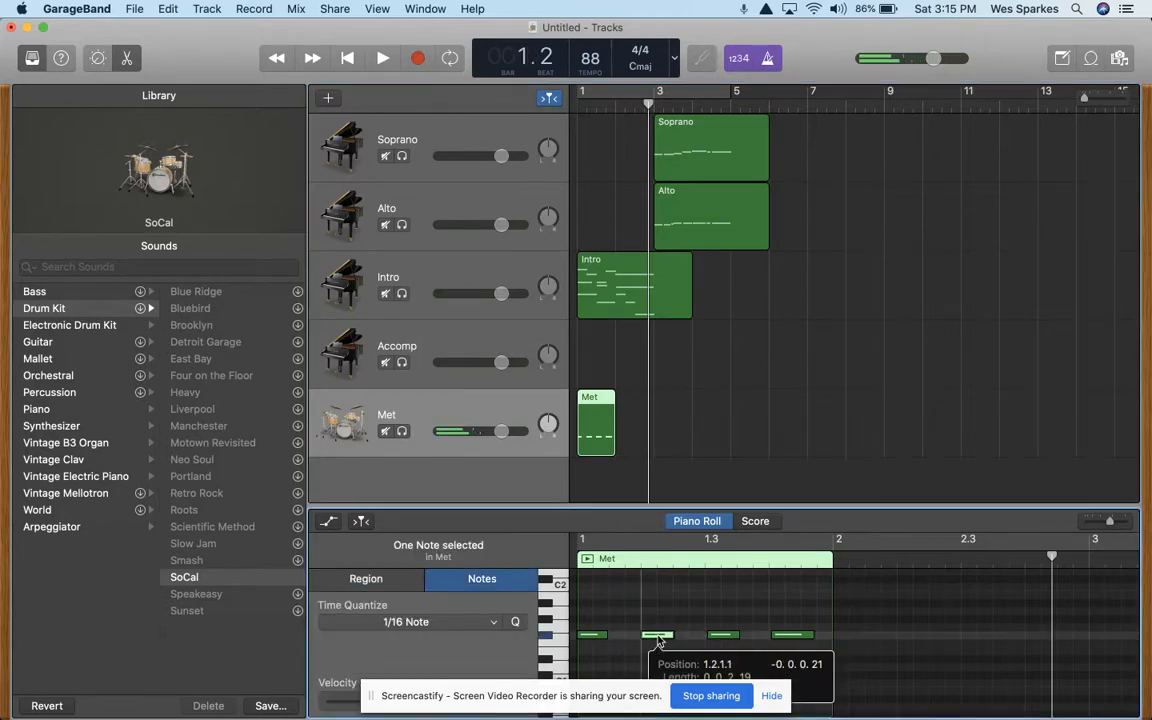
left_click_drag(657, 636, 710, 638)
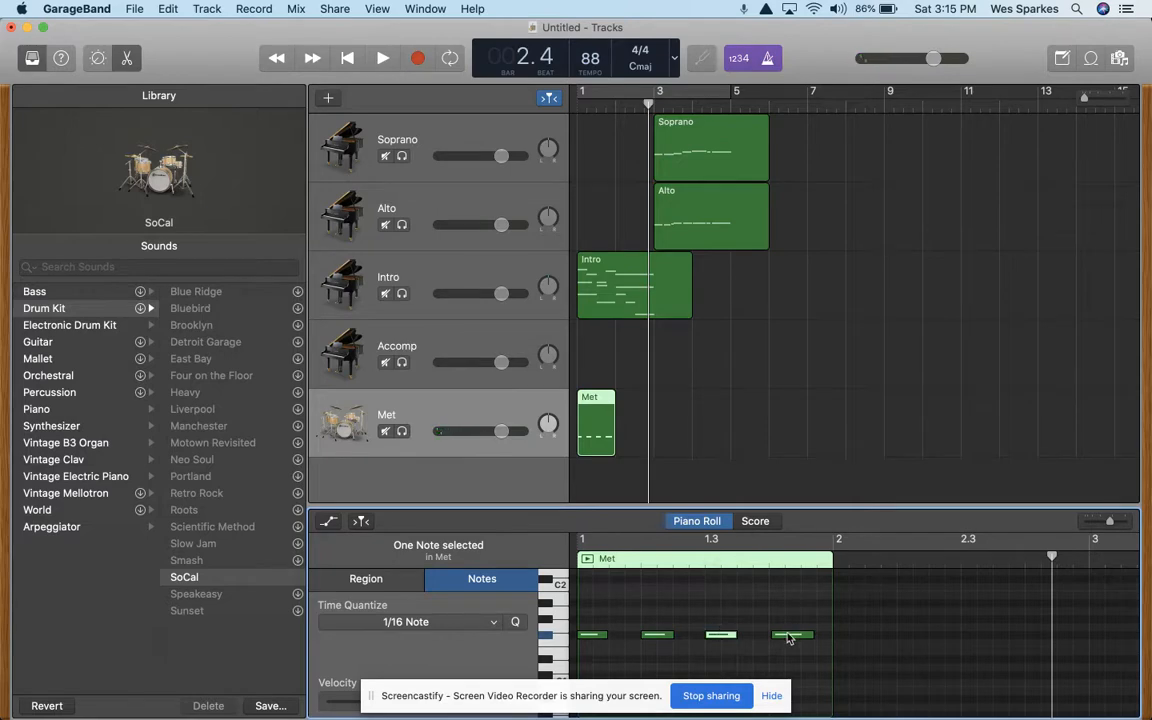
left_click_drag(782, 636, 776, 637)
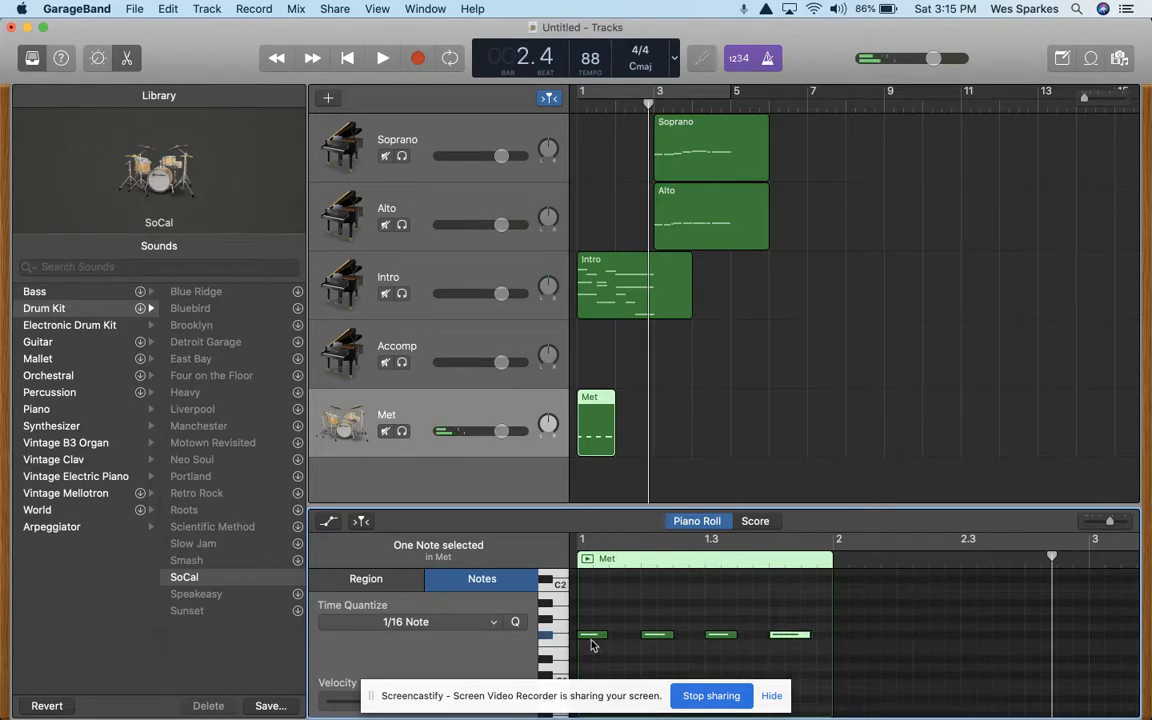
mouse_move(595, 637)
left_mouse_down()
mouse_move(610, 640)
mouse_move(595, 639)
left_mouse_up()
Step: Copy the one-bar Met region and paste it at bars 2, 3 and 4
left_click(592, 418)
left_click(597, 421)
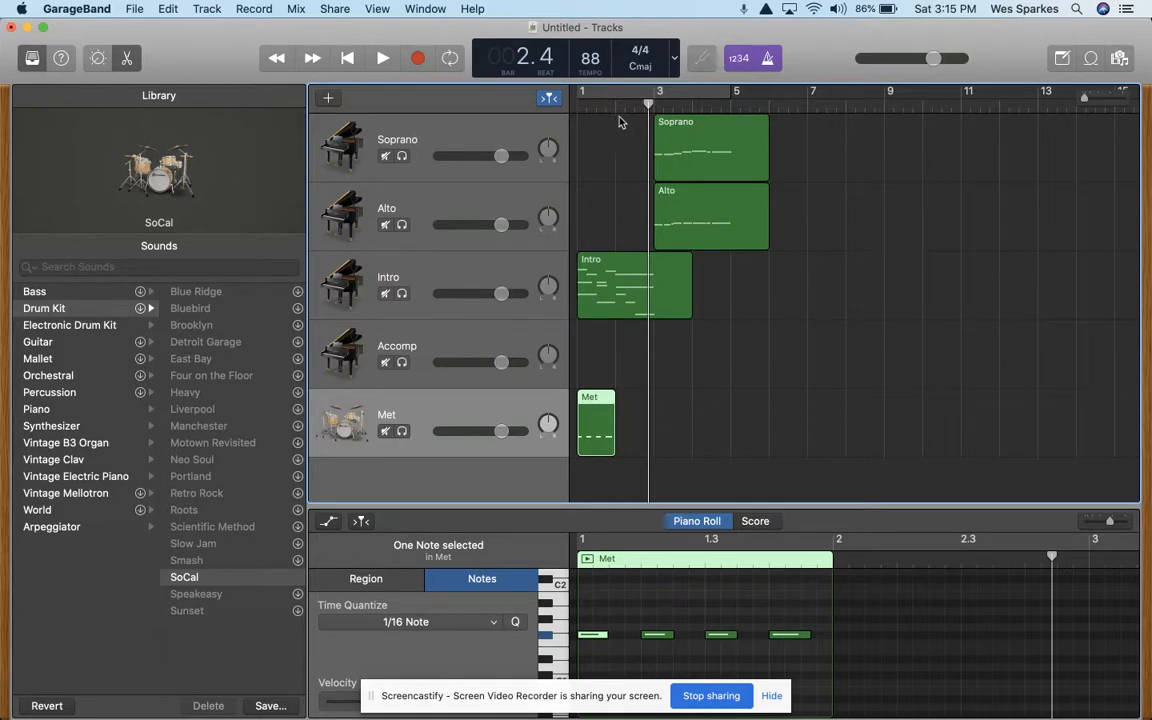
left_click_drag(648, 106, 617, 107)
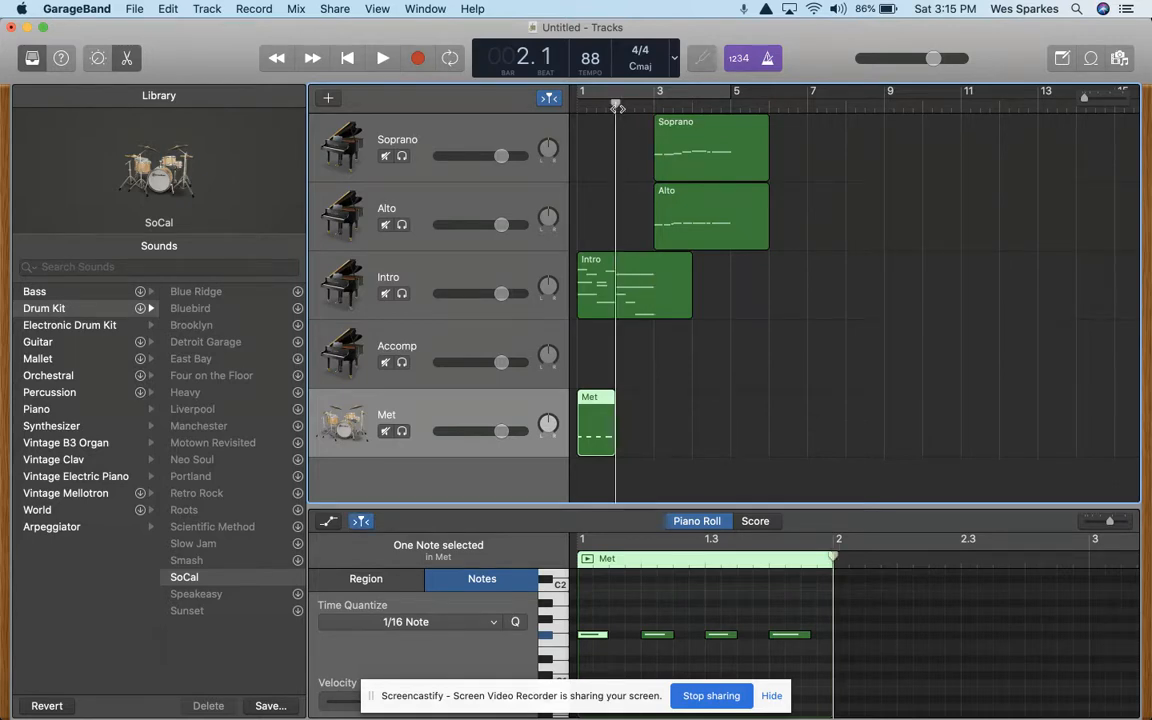
key("super+v")
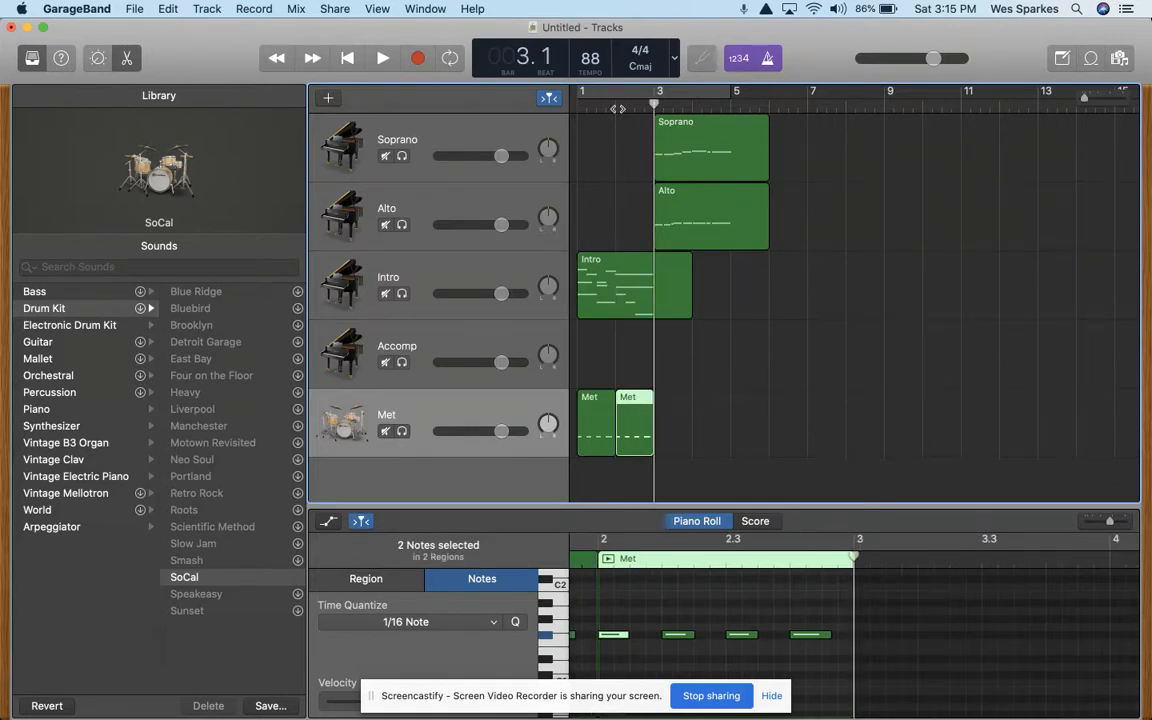
key("super+v")
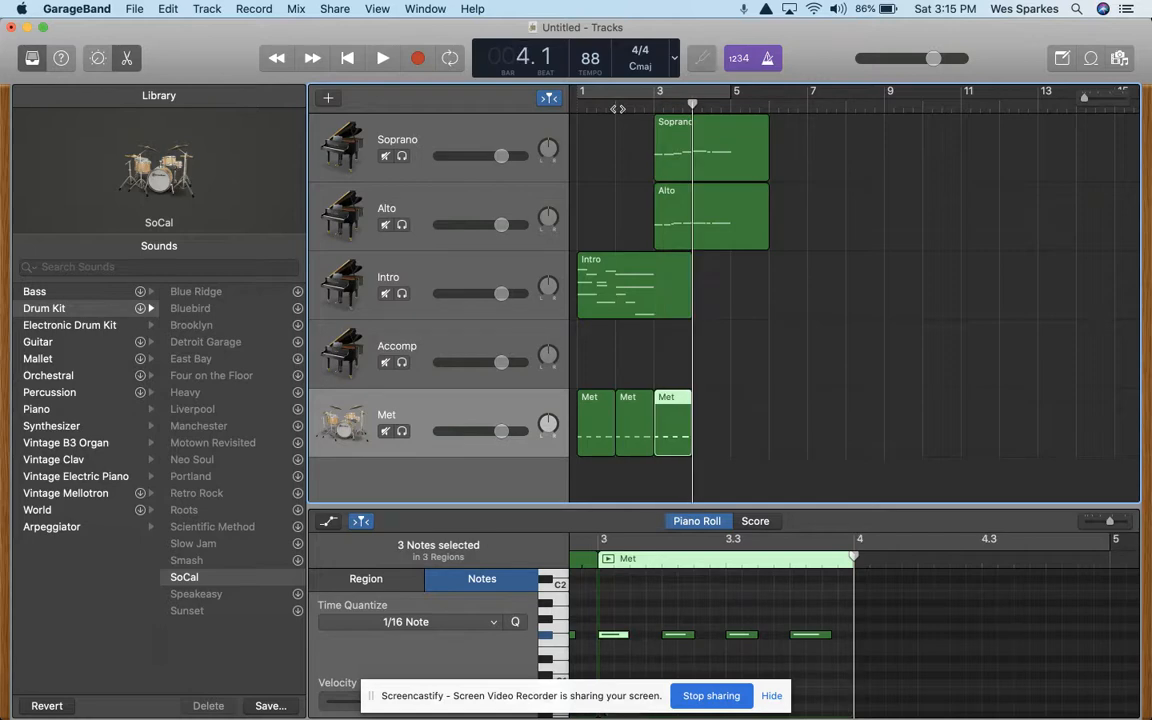
key("super+v")
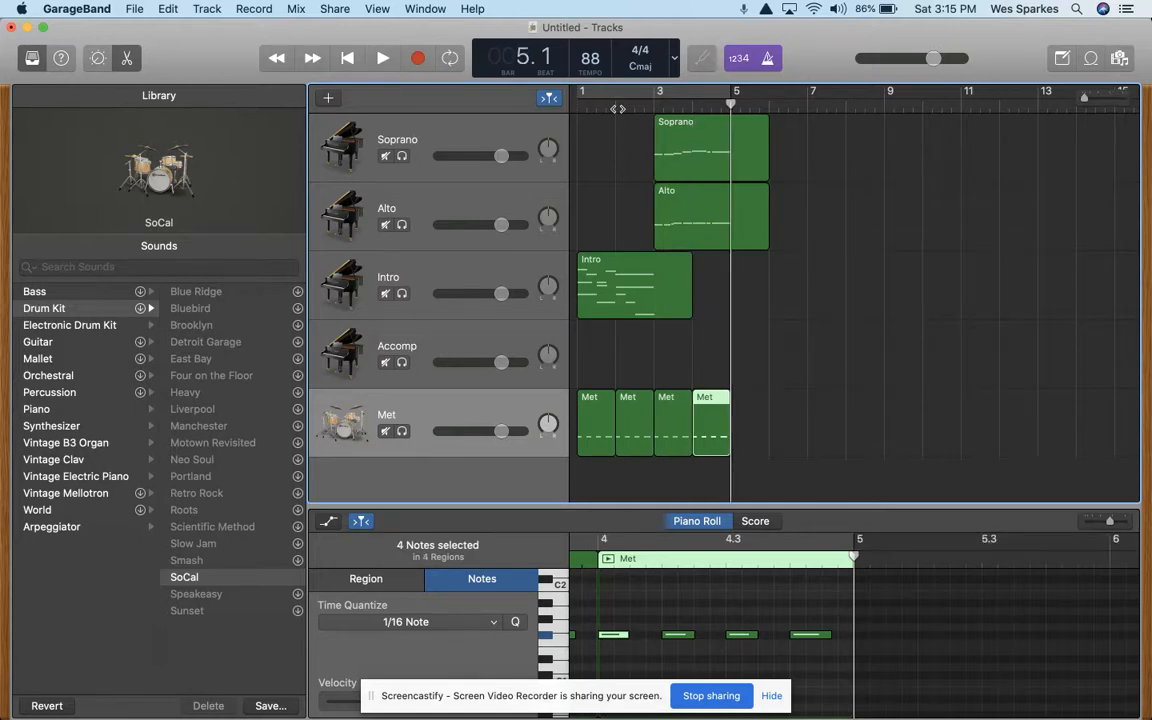
left_click(758, 435)
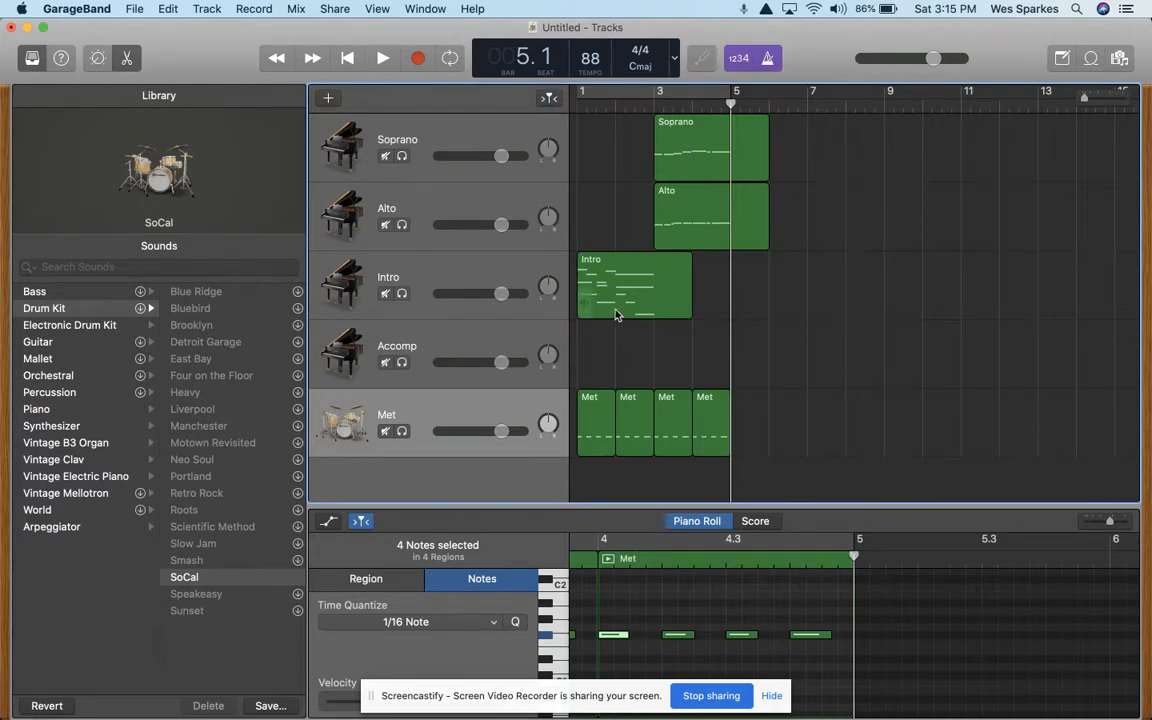
Step: Lower the Met track's volume to about halfway along its slider and turn off the built-in metronome click
left_click(501, 432)
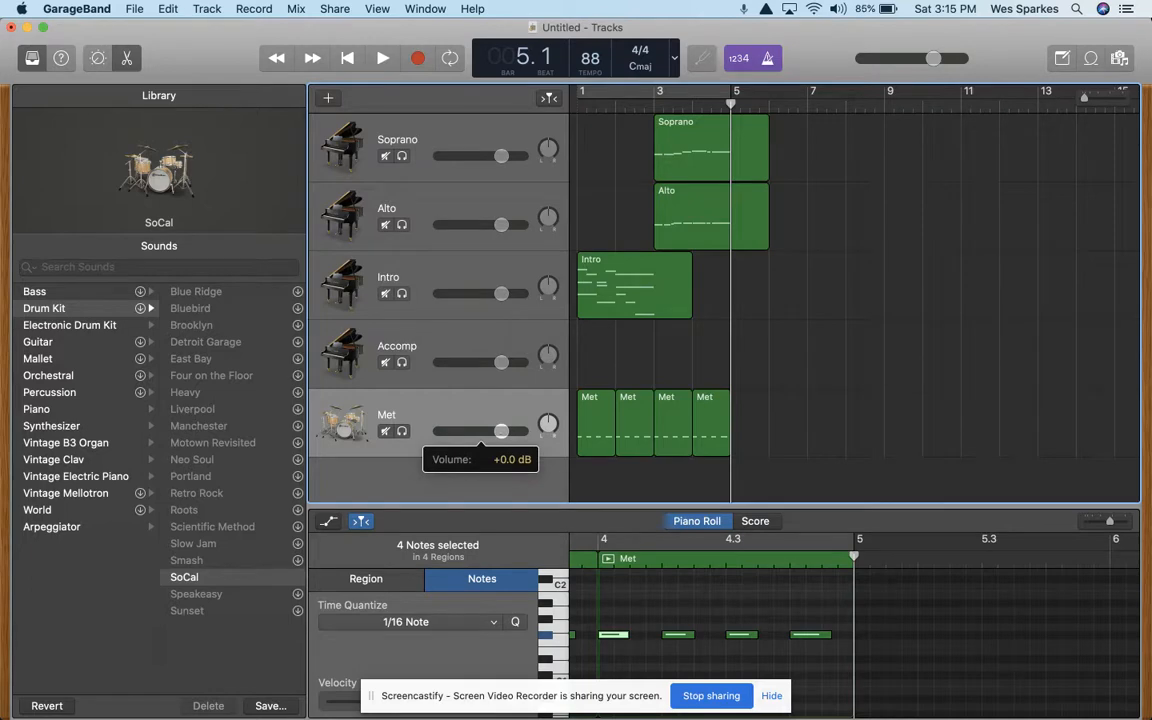
left_click_drag(501, 431, 453, 433)
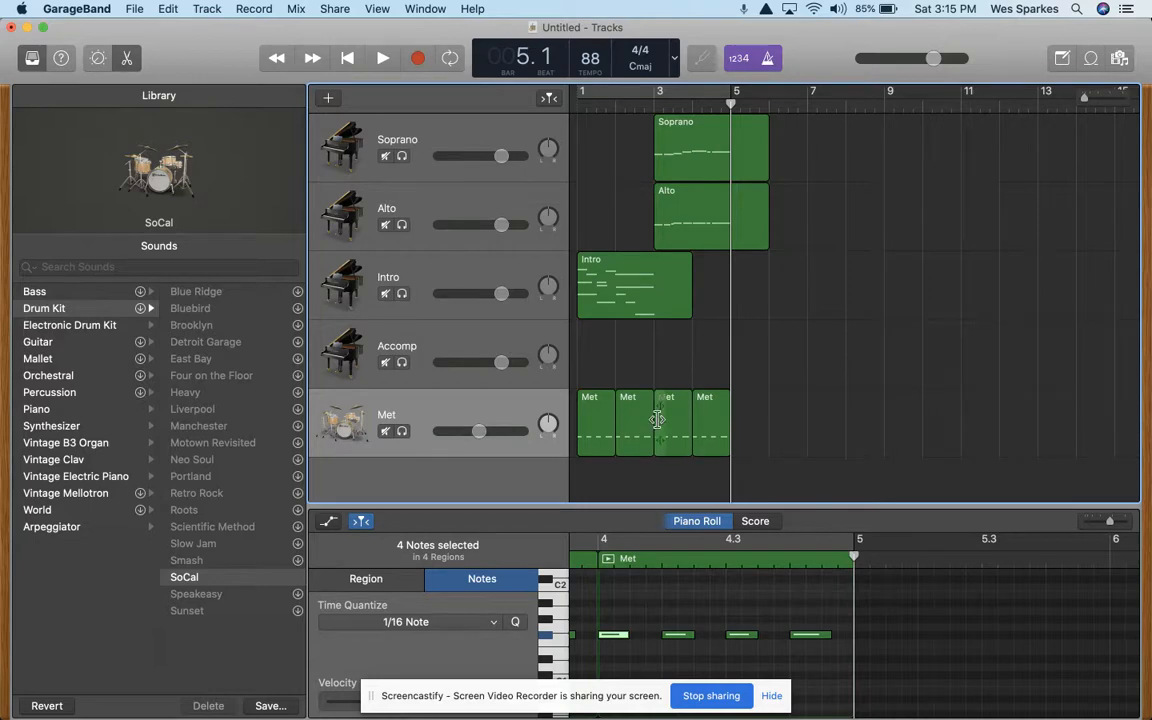
left_click(767, 60)
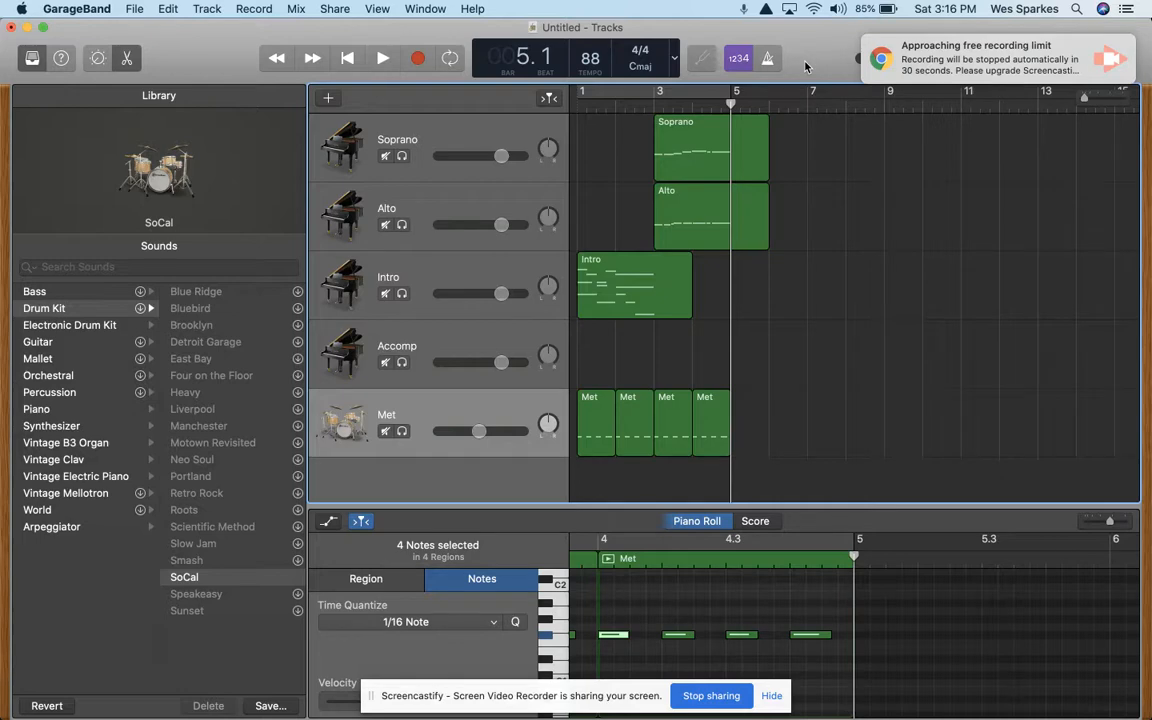
Step: Play the arrangement from bar 1 to bar 5 to check the Met track's balance against the other parts
left_click(348, 59)
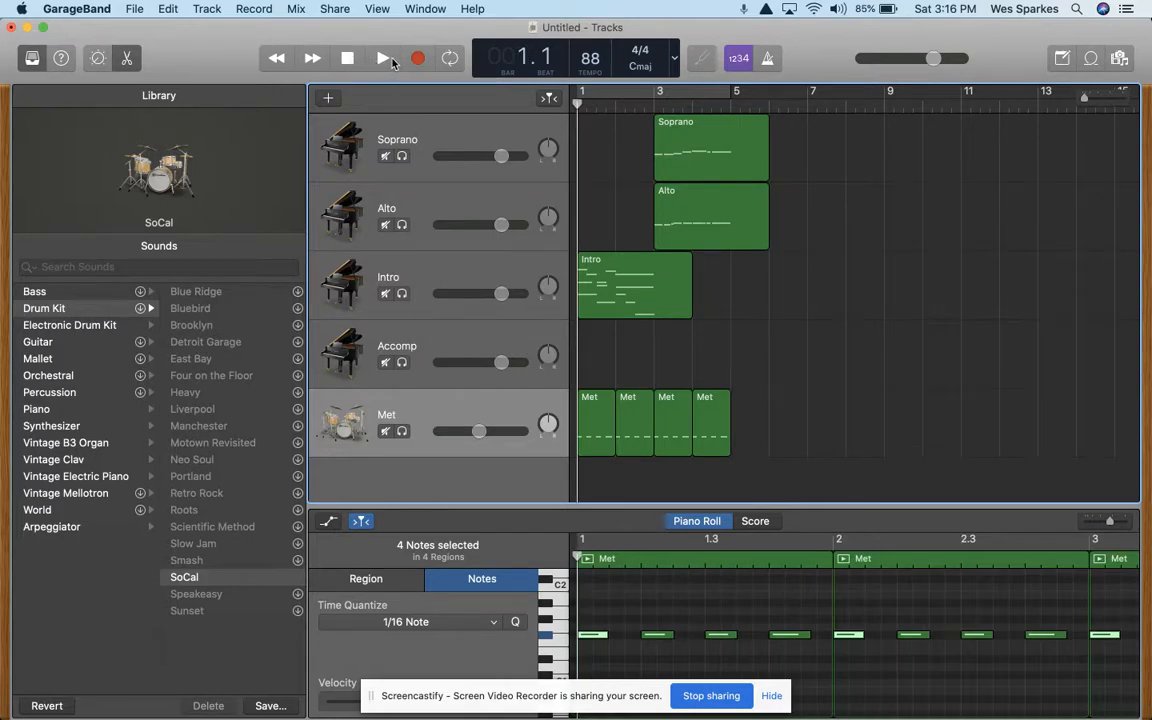
left_click(385, 59)
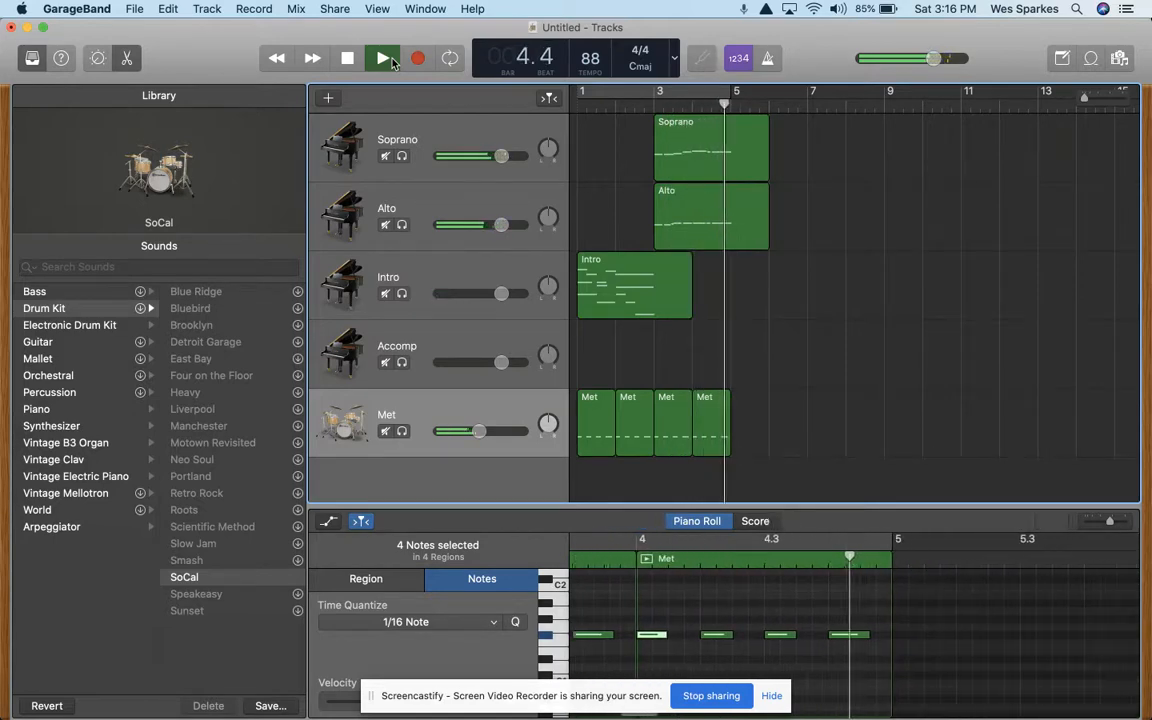
left_click(390, 60)
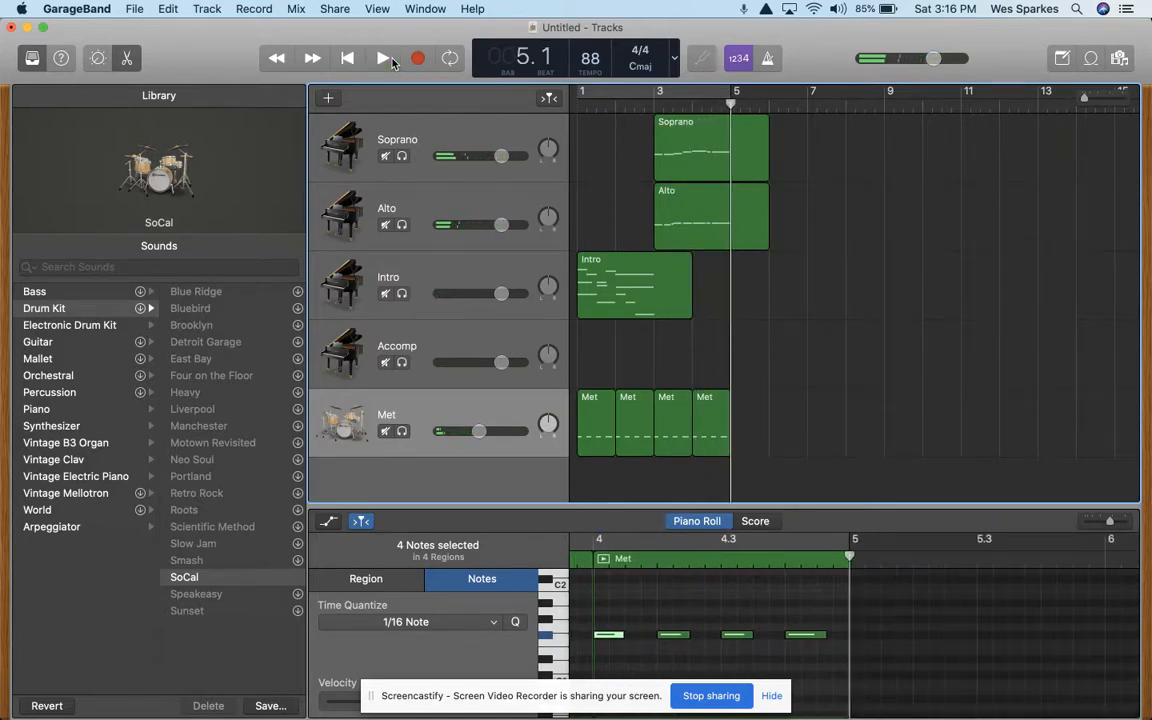